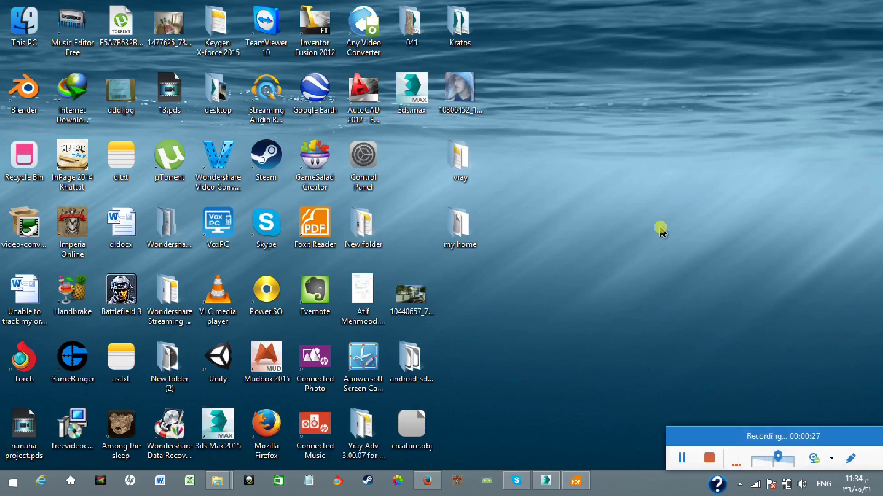
Open the vray folder on the desktop and select the arch shader folder in it
double_click(459, 158)
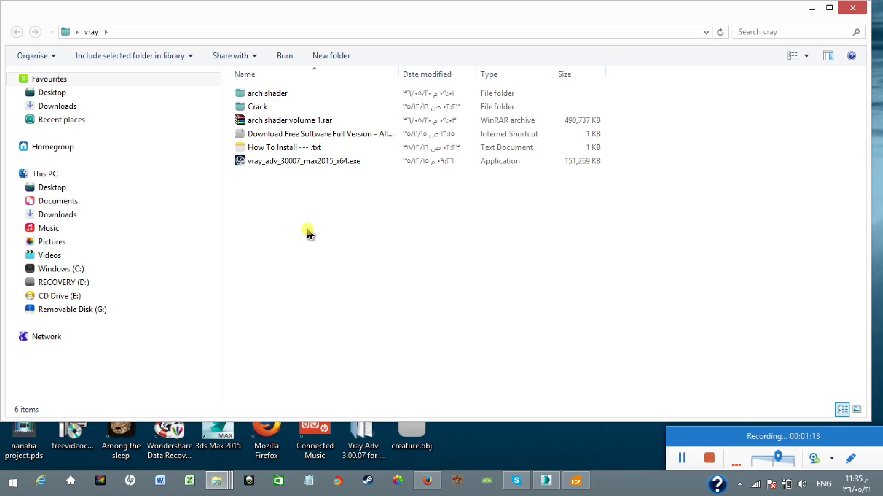
left_click(281, 94)
Switch to Foxit Reader and look through the wall and leather shader previews in archshaders_vol_1.pdf
left_click(580, 483)
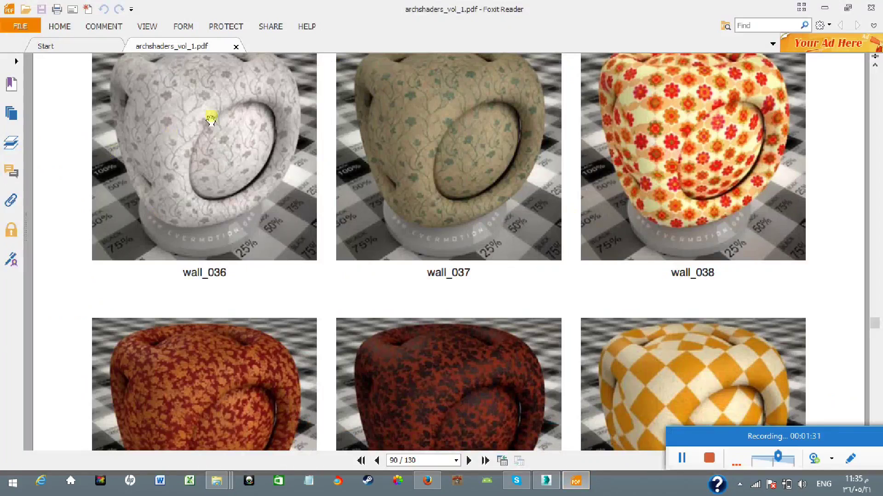
scroll(221, 151, "up", 3)
left_click_drag(875, 327, 876, 322)
scroll(662, 313, "up", 5)
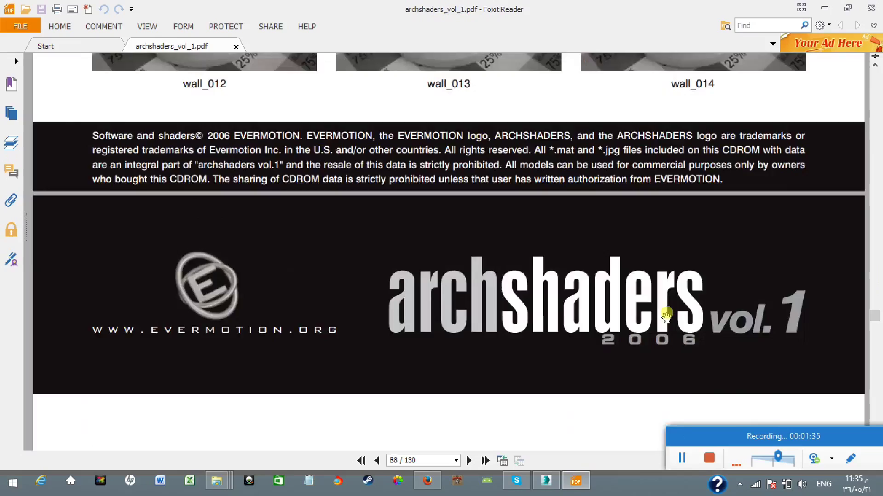
scroll(247, 233, "up", 8)
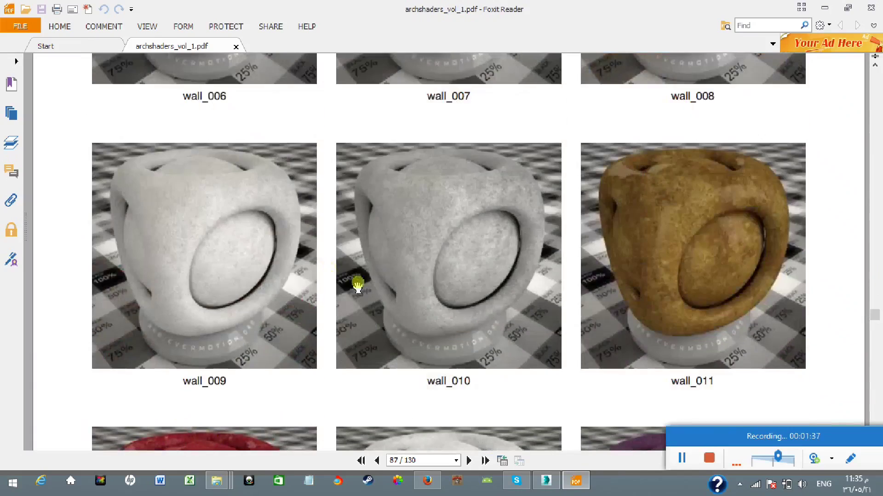
scroll(692, 308, "up", 10)
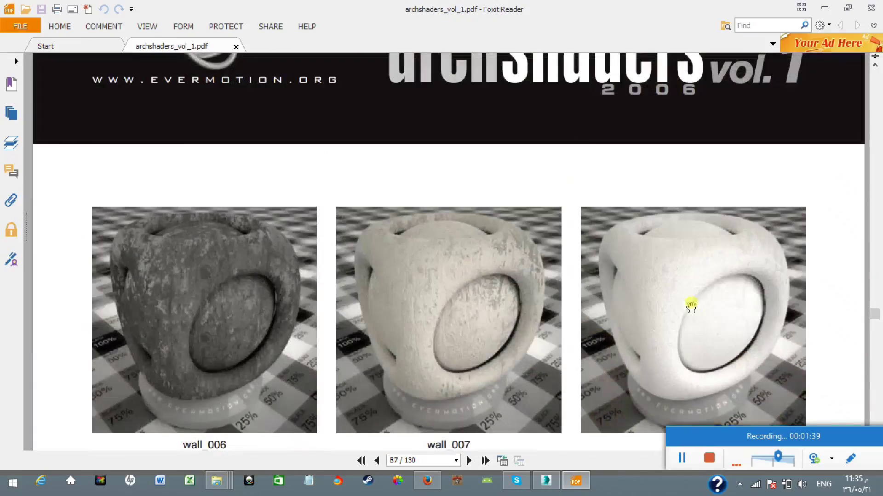
scroll(690, 317, "down", 5)
scroll(622, 326, "down", 3)
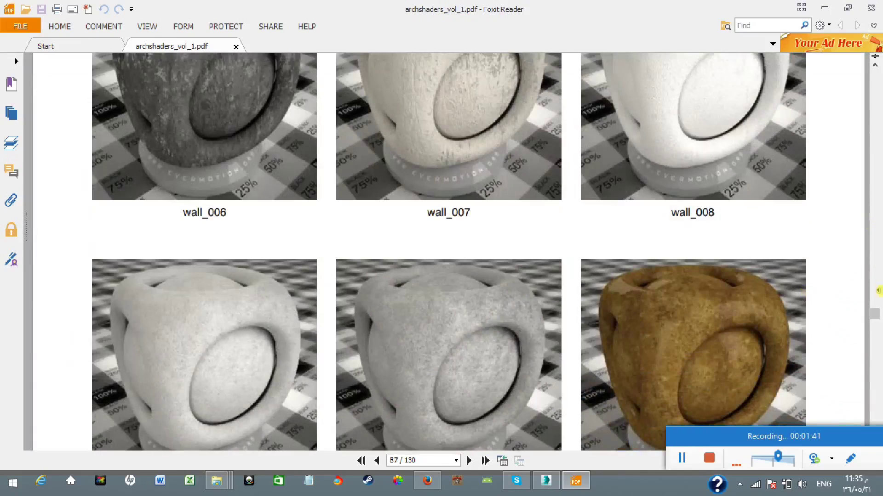
left_click_drag(875, 315, 879, 212)
left_click(876, 288)
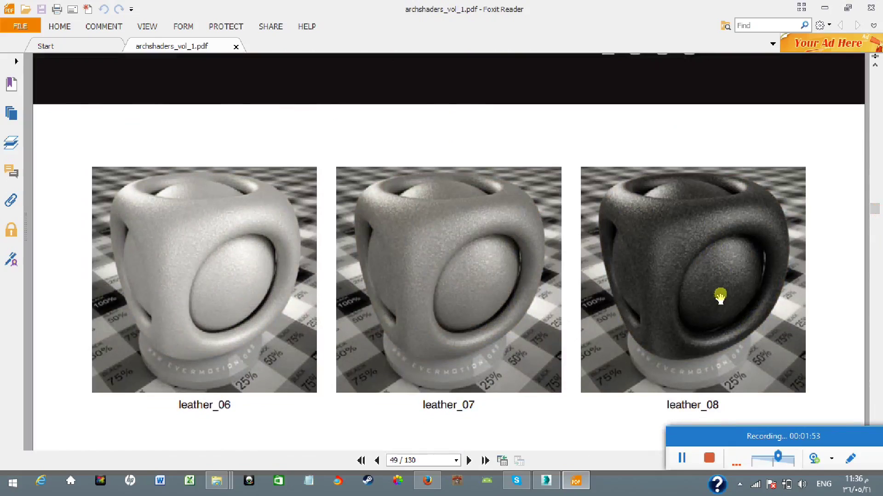
left_click(826, 9)
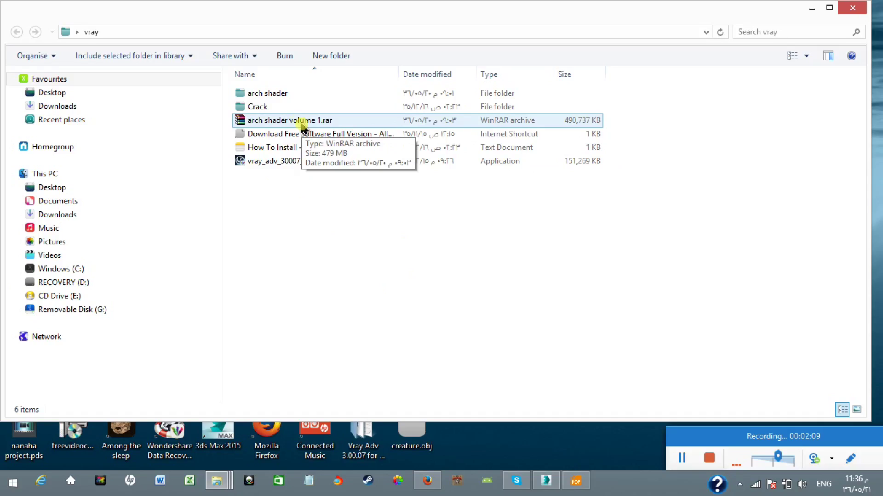
Switch to the vray folder in File Explorer and launch setup.exe from its arch shader subfolder
double_click(281, 94)
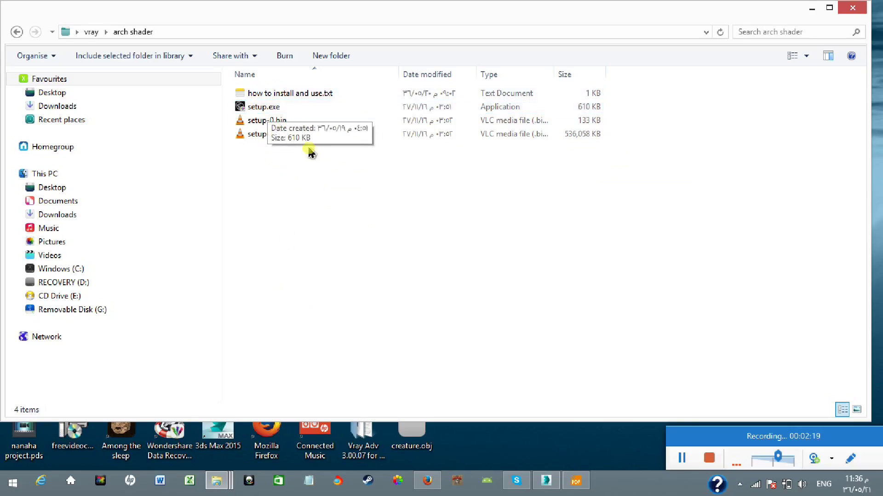
left_click(280, 110)
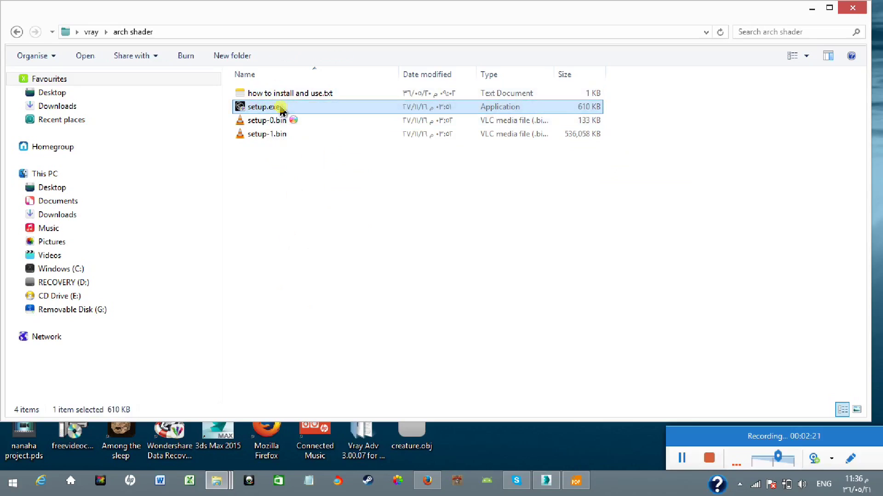
double_click(282, 111)
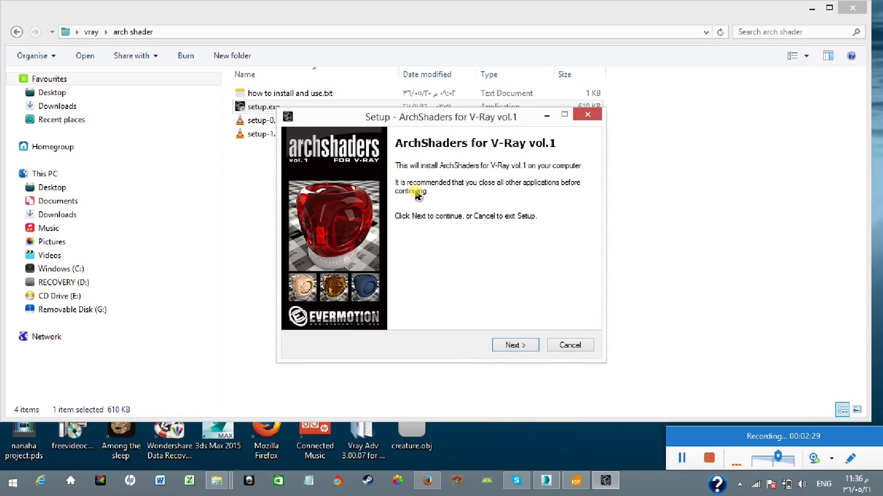
Accept the license agreement in the ArchShaders for V-Ray vol.1 setup and continue to the directory selection
left_click(521, 348)
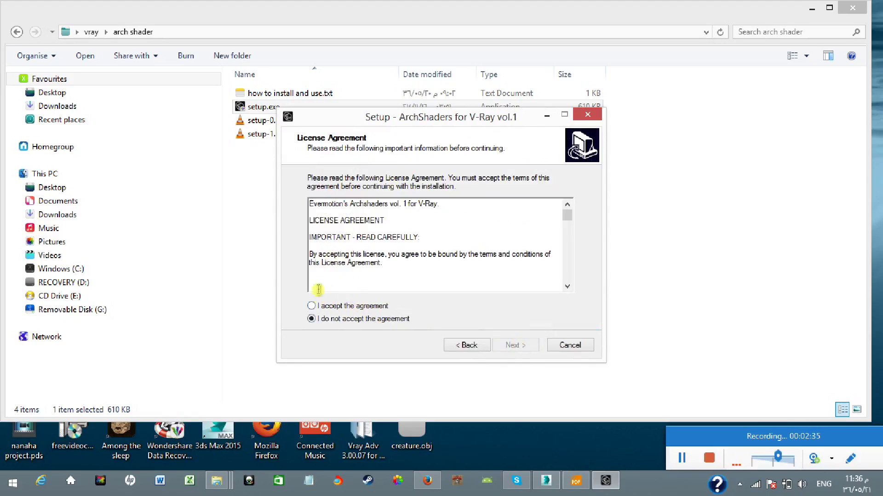
left_click(325, 307)
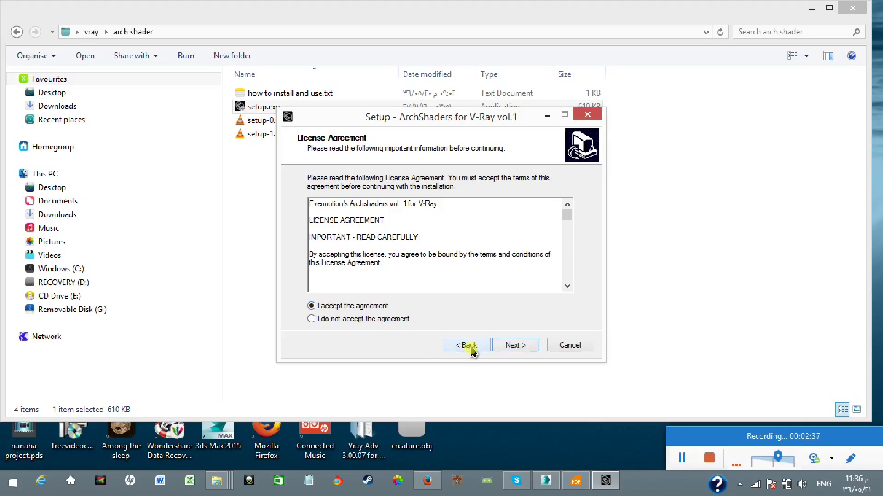
left_click(515, 345)
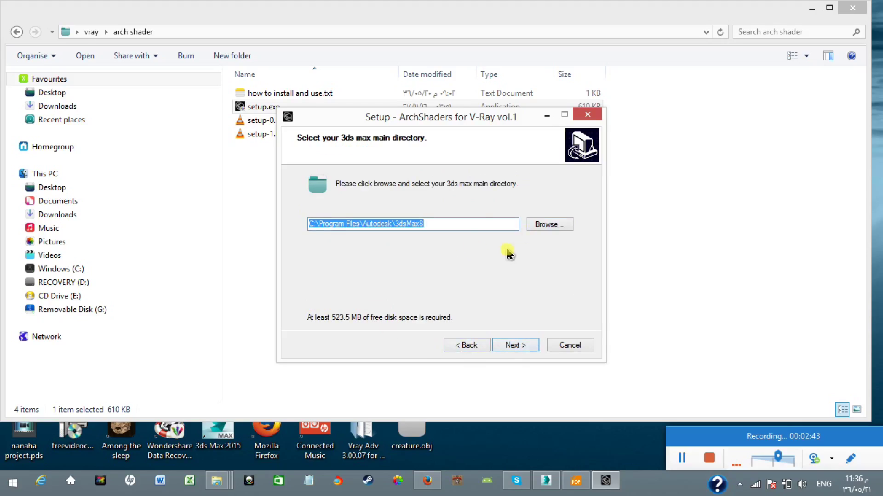
Set the installer's 3ds max main directory to C:\Program Files\Autodesk\3d max 2015\3ds Max 2015
left_click(550, 229)
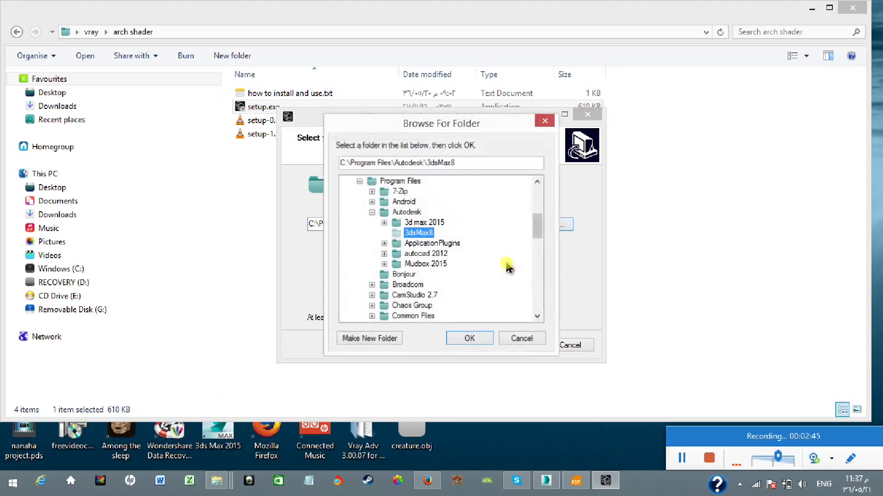
scroll(540, 221, "up", 2)
left_click_drag(543, 220, 550, 187)
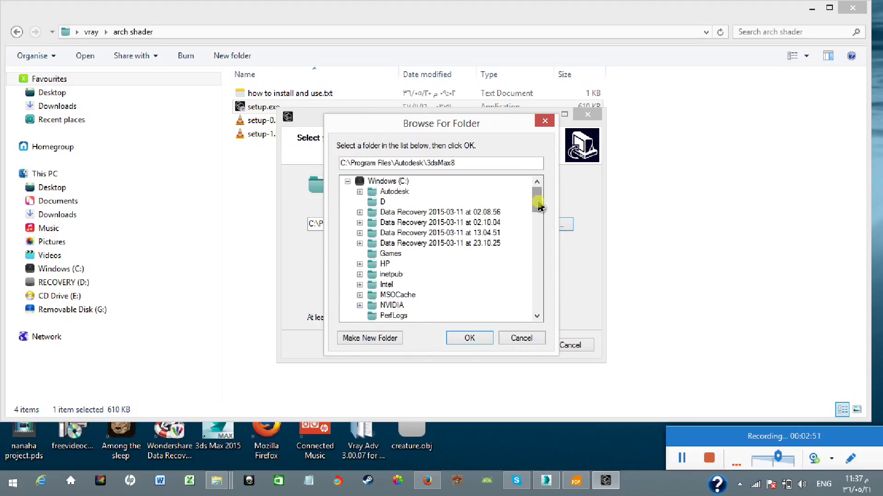
mouse_move(540, 206)
left_mouse_down()
mouse_move(546, 245)
mouse_move(539, 222)
left_mouse_up()
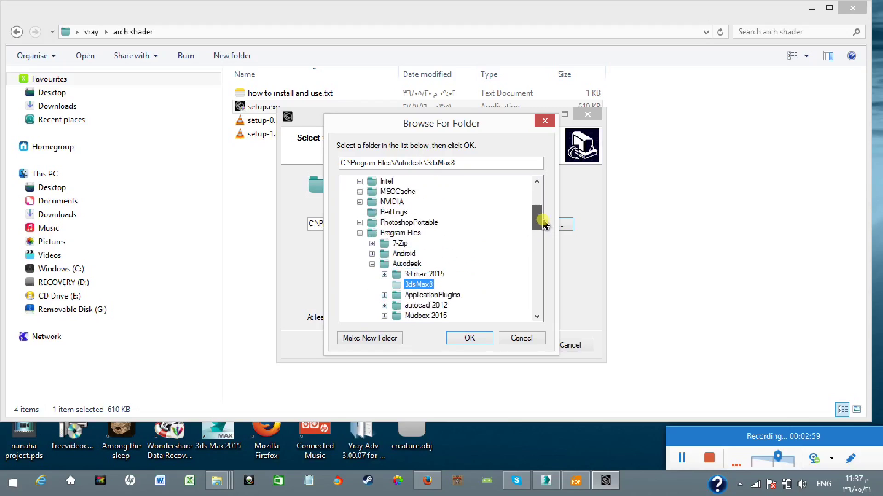
left_click(406, 235)
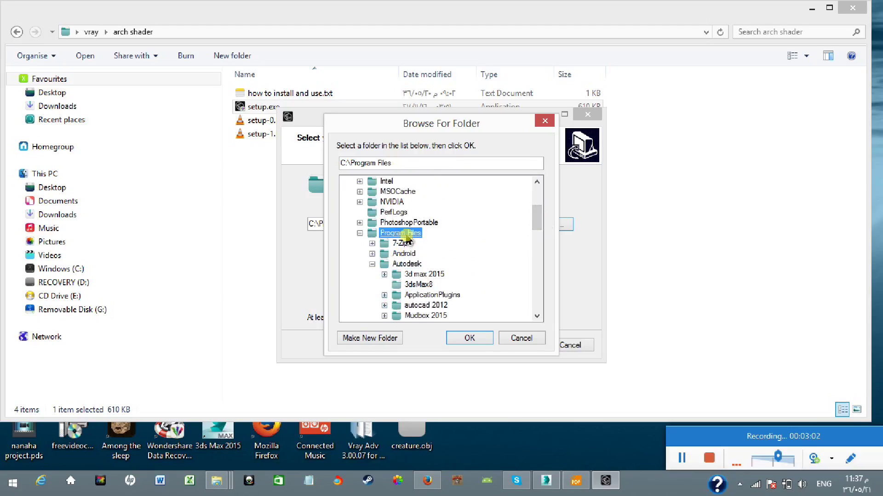
left_click(407, 264)
left_click(423, 275)
left_click(434, 285)
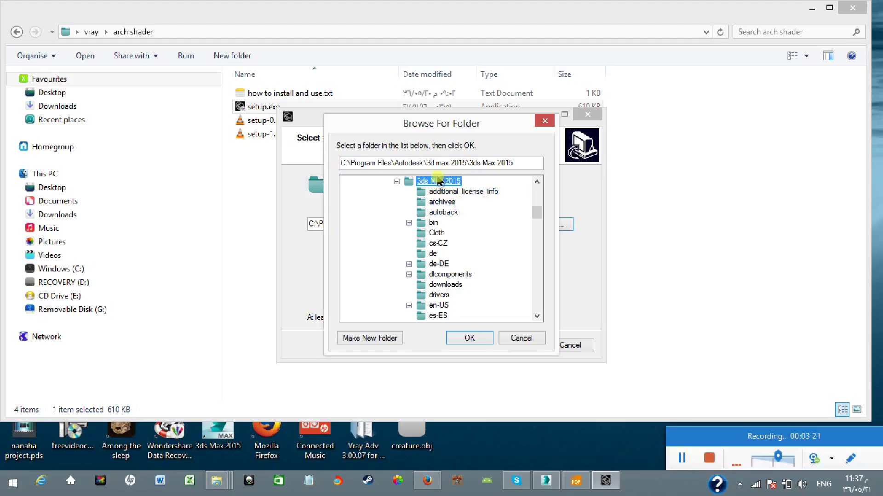
left_click(470, 338)
left_click(511, 346)
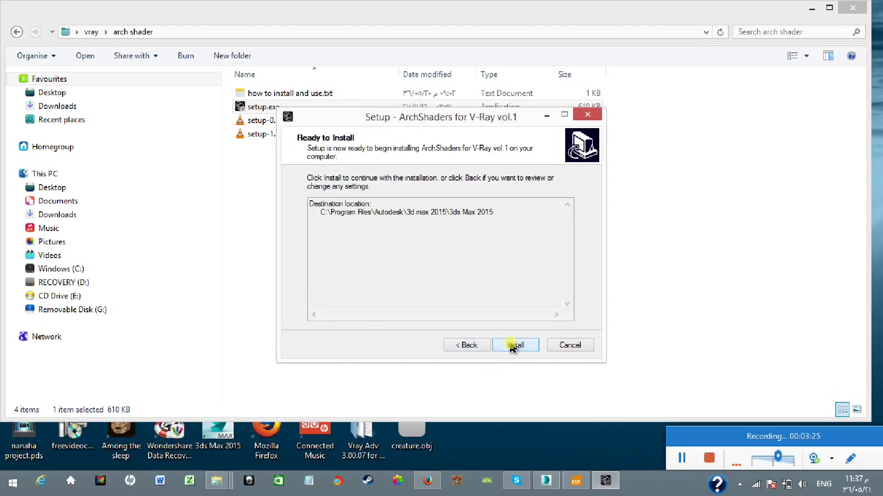
Install ArchShaders for V-Ray vol.1 and finish the setup
left_click(512, 346)
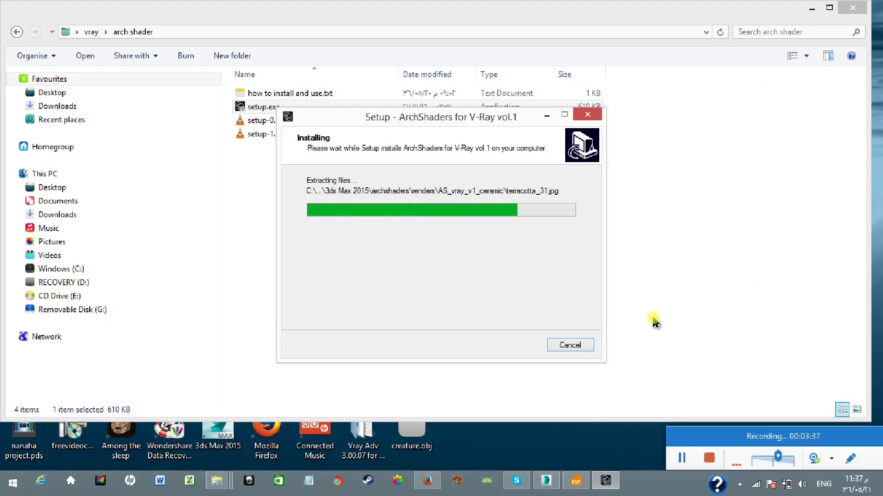
mouse_move(574, 483)
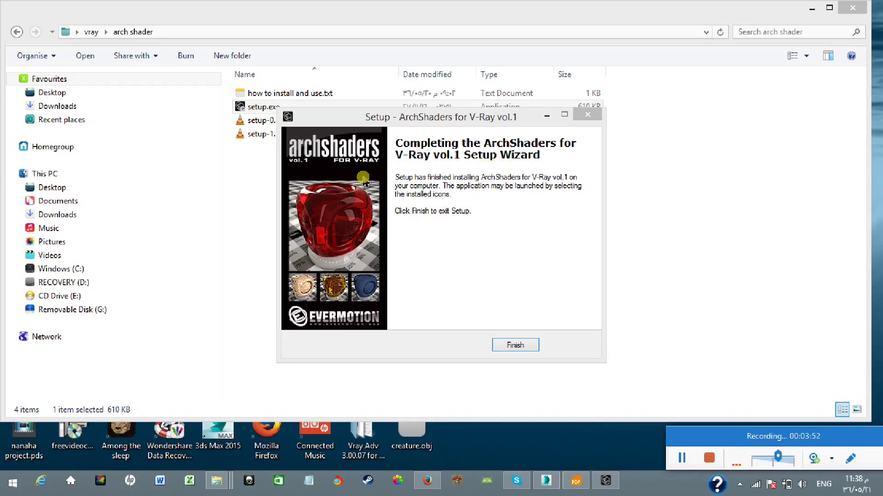
left_click(522, 348)
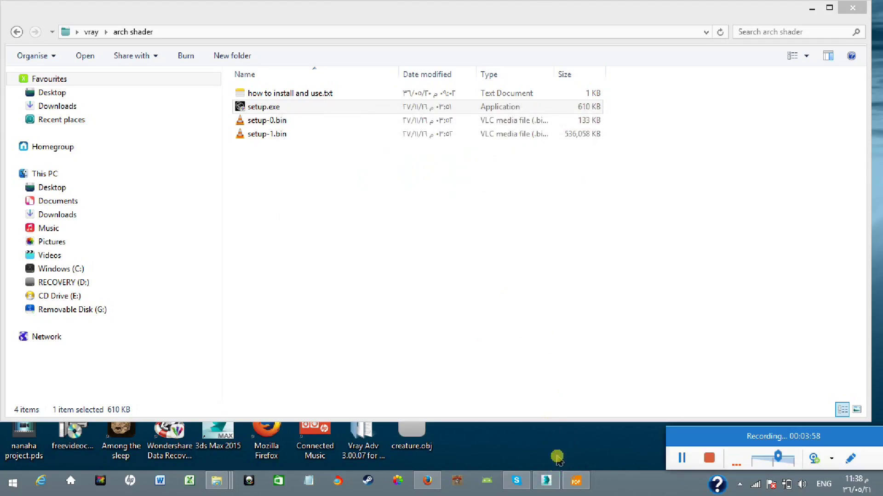
Switch to 3ds Max and open the Material Editor with the empty 14 - Default sample slot active
left_click(546, 481)
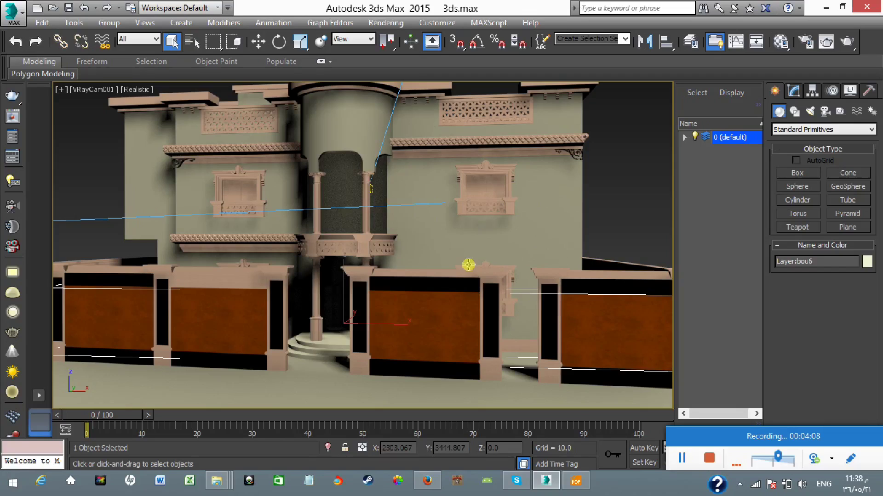
key("m")
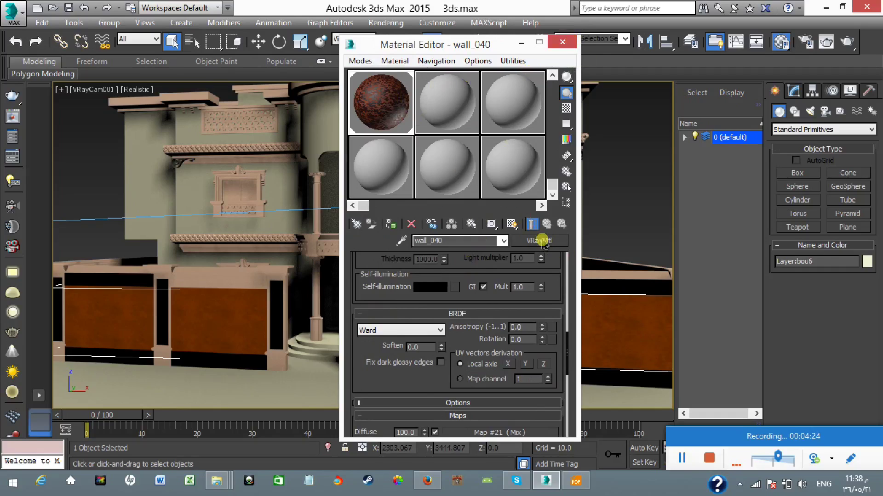
left_click(457, 119)
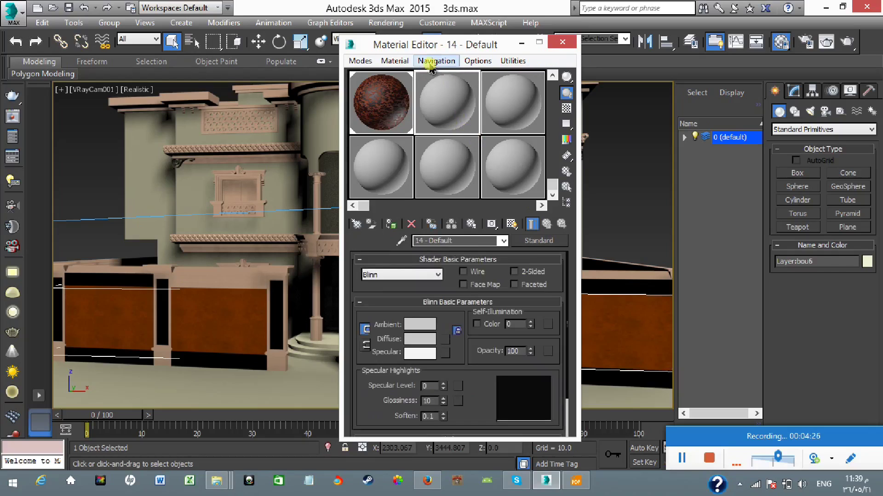
left_click(562, 42)
key("m")
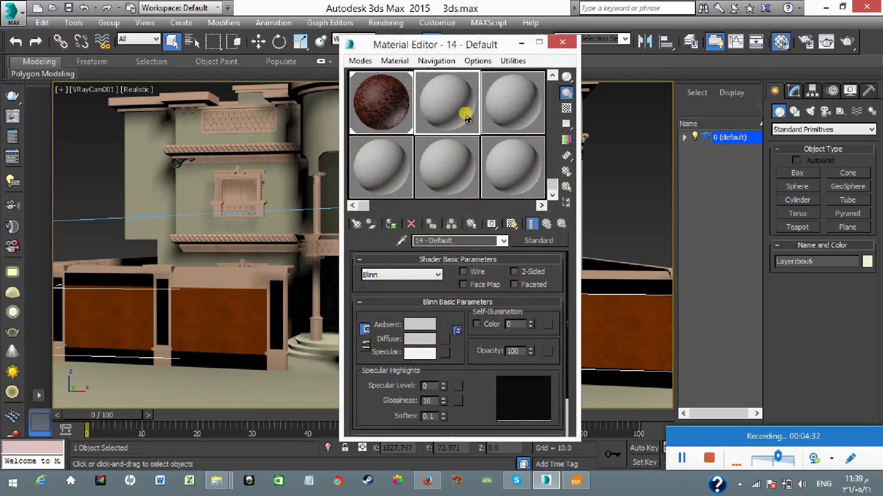
Open the Material/Map Browser for the active slot, collapse the AS_vray_v1_wall.mat library and expand the V-Ray materials group
left_click(544, 241)
left_click_drag(601, 174, 595, 95)
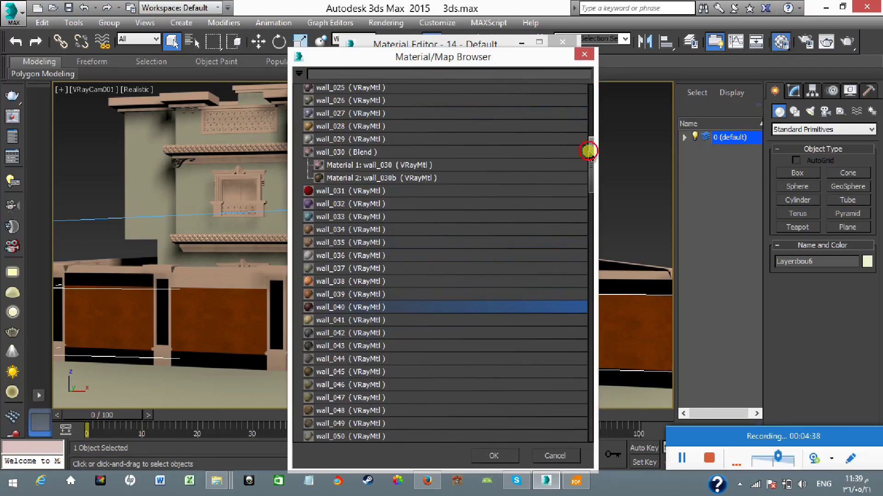
left_click_drag(588, 151, 585, 87)
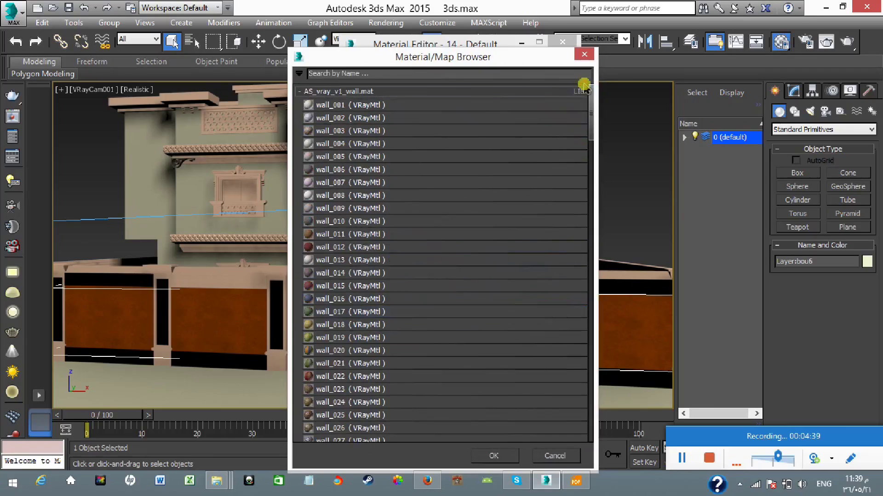
left_click(300, 93)
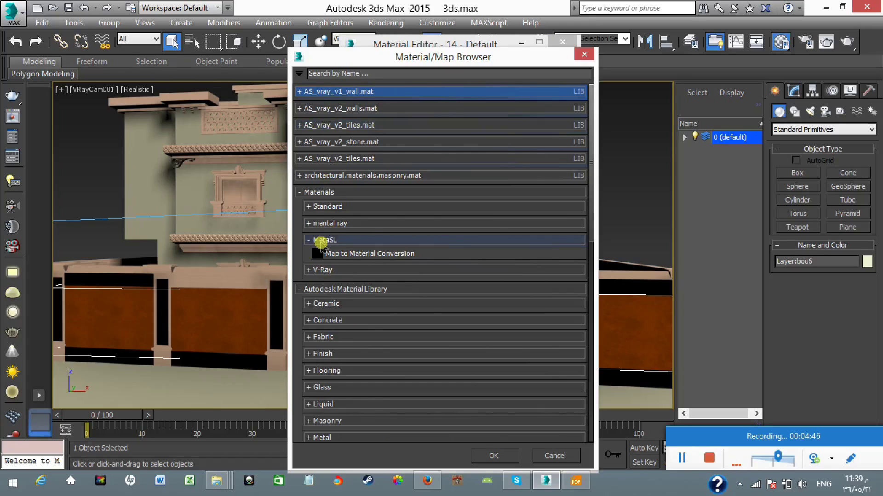
left_click(322, 270)
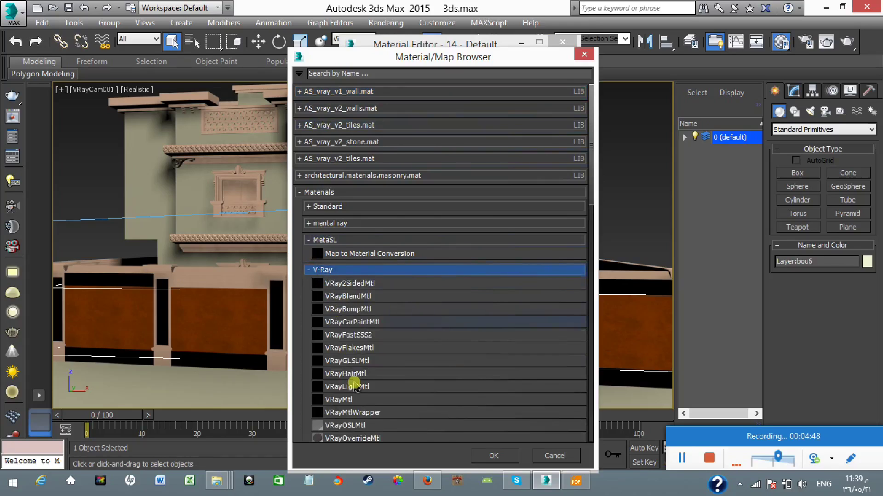
scroll(361, 368, "down", 3)
scroll(361, 363, "down", 2)
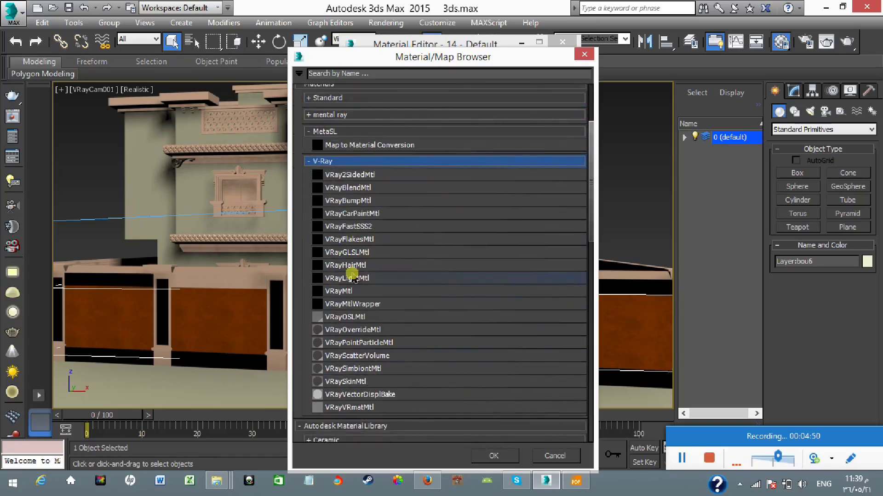
scroll(363, 308, "up", 5)
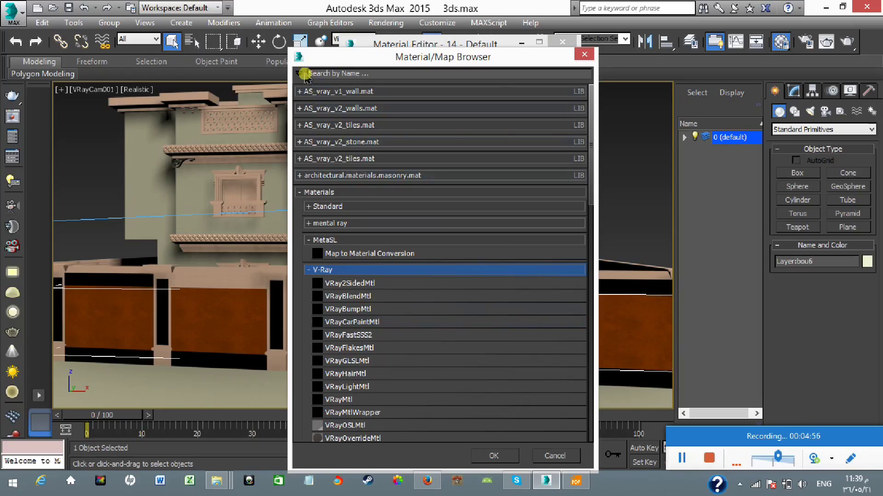
Start opening a material library from the Material/Map Browser and browse to C:\Program Files\Autodesk\3d max 2015\3ds Max 2015
left_click_drag(384, 65, 408, 80)
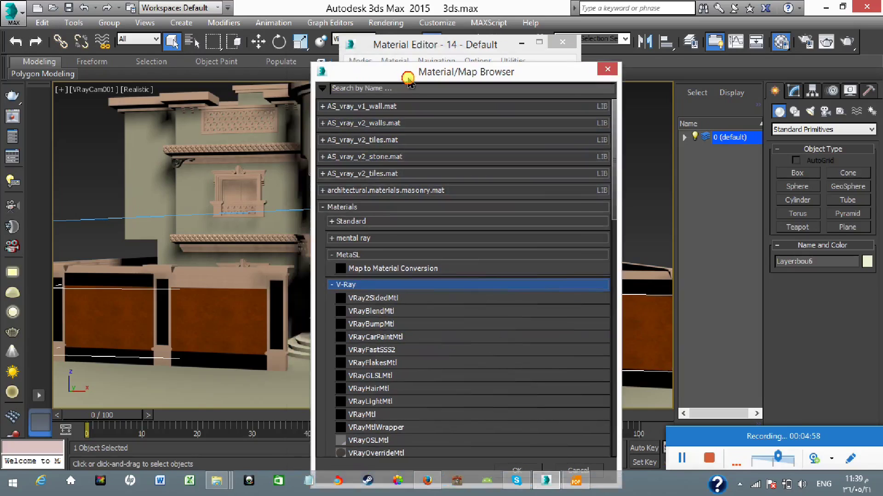
left_click(323, 92)
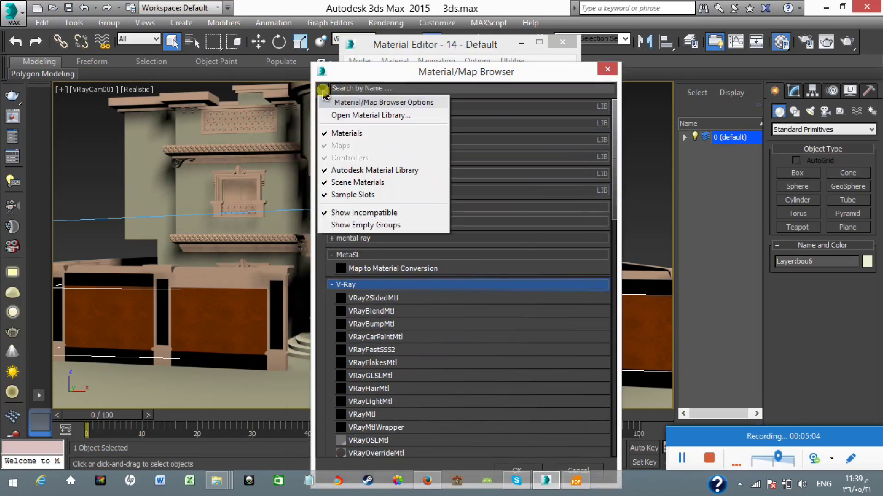
left_click(352, 116)
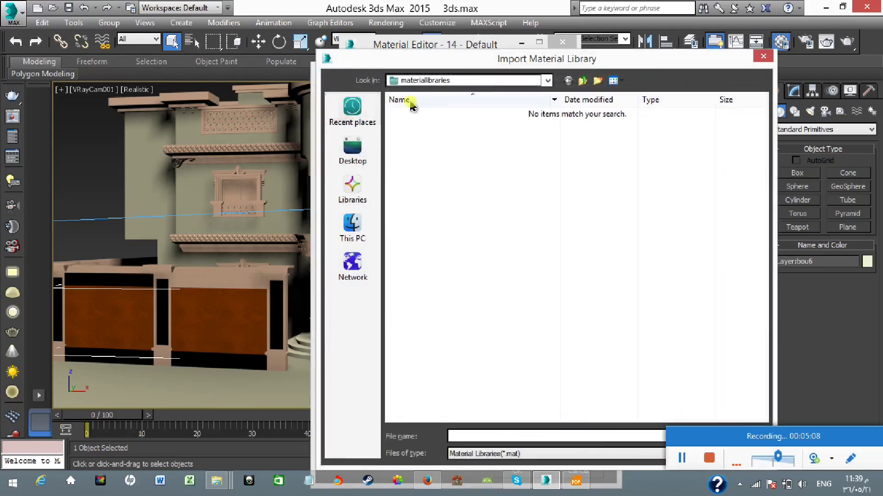
left_click(434, 82)
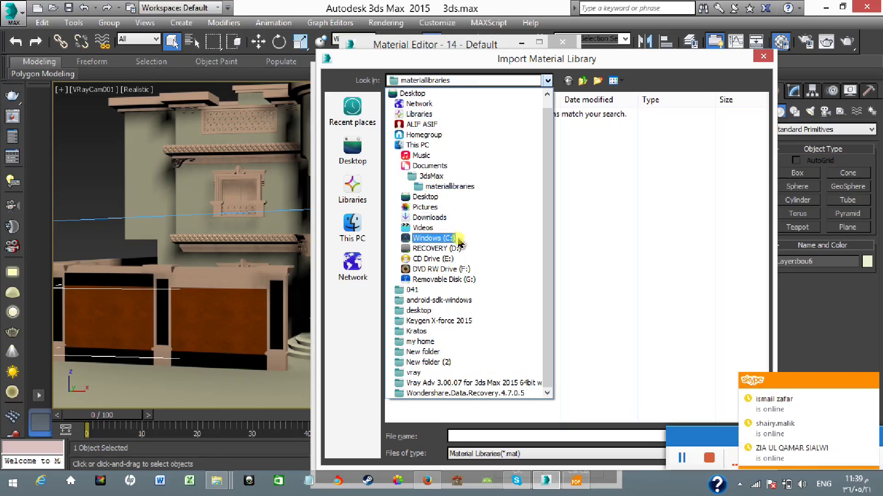
left_click(458, 239)
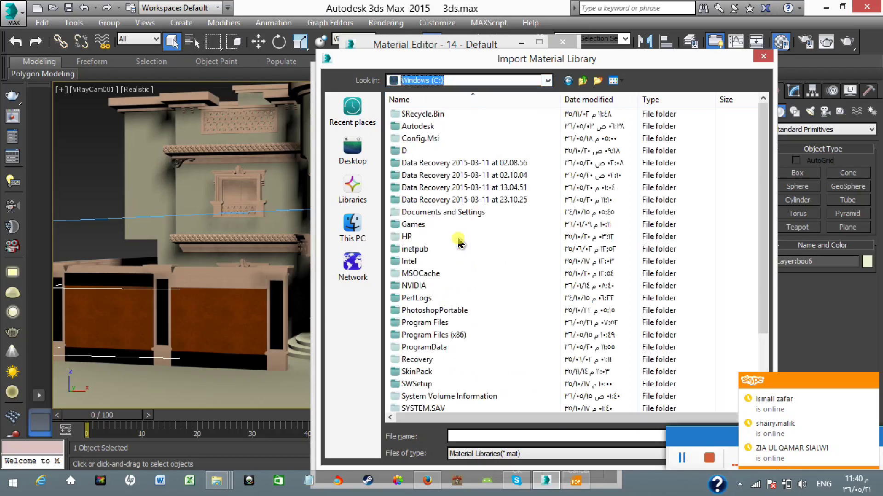
double_click(439, 322)
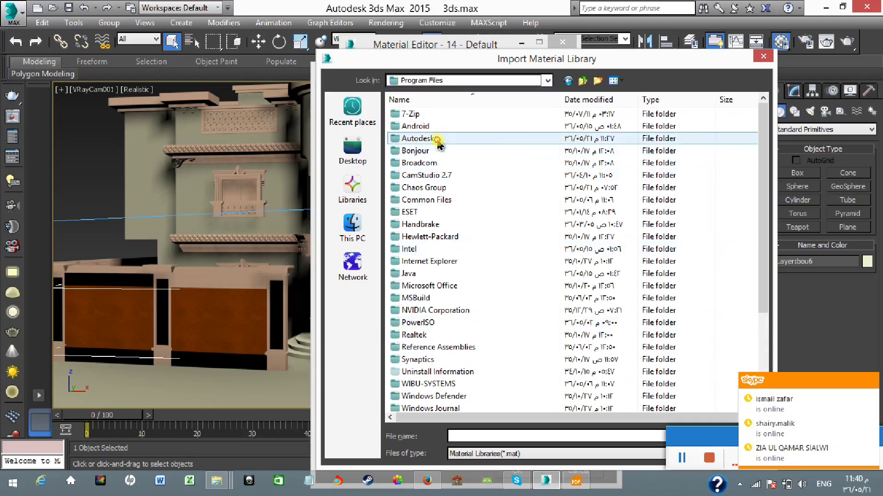
double_click(439, 139)
double_click(424, 115)
double_click(426, 115)
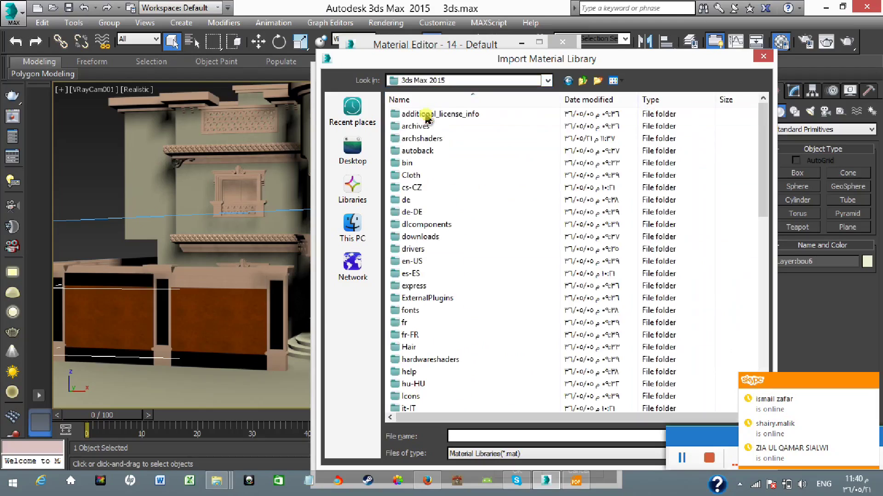
Find the matlibs folder and open its Archshaders subfolder
left_click(457, 226)
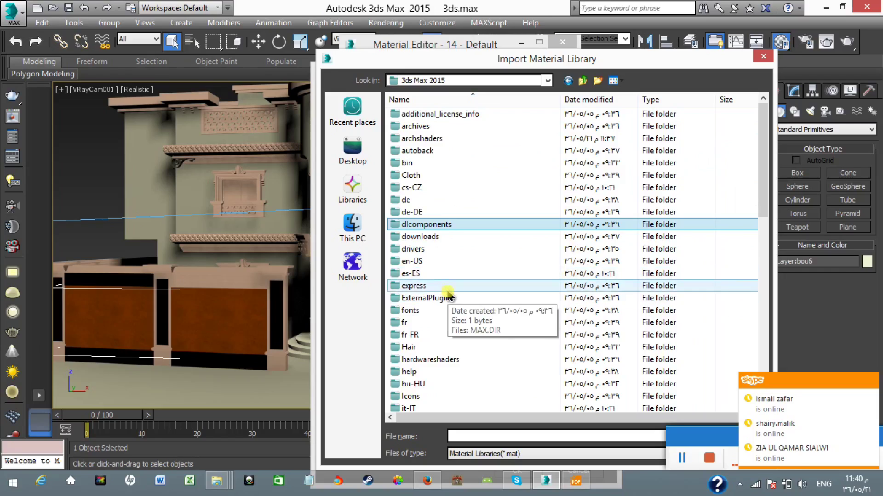
key("m")
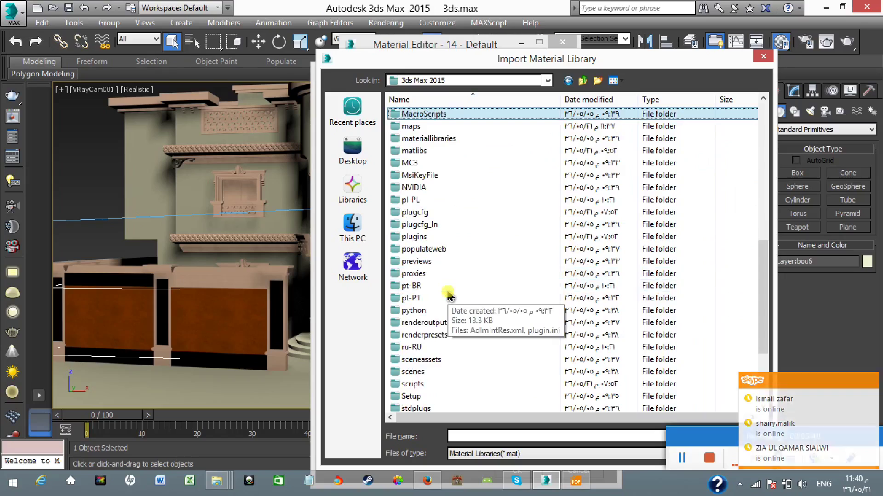
left_click(427, 150)
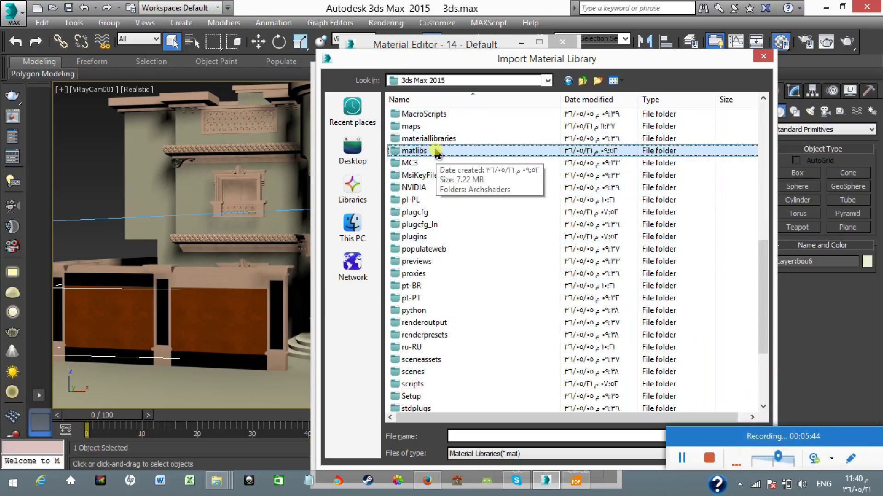
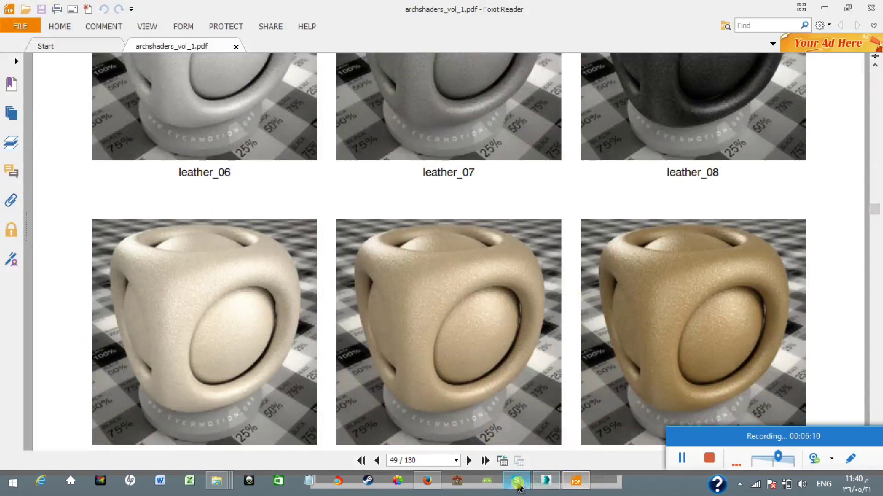
Switch to archshaders_vol_1.pdf in Foxit Reader and browse the leather and cloth material previews
left_click(551, 483)
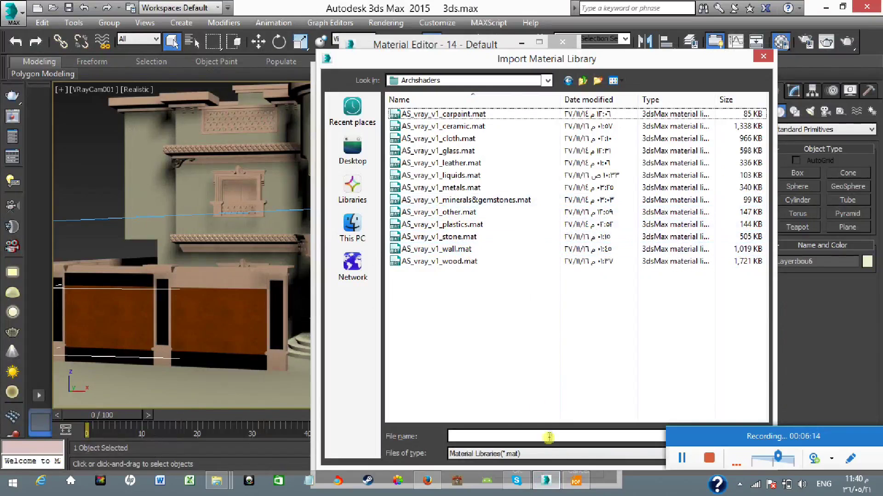
left_click(577, 483)
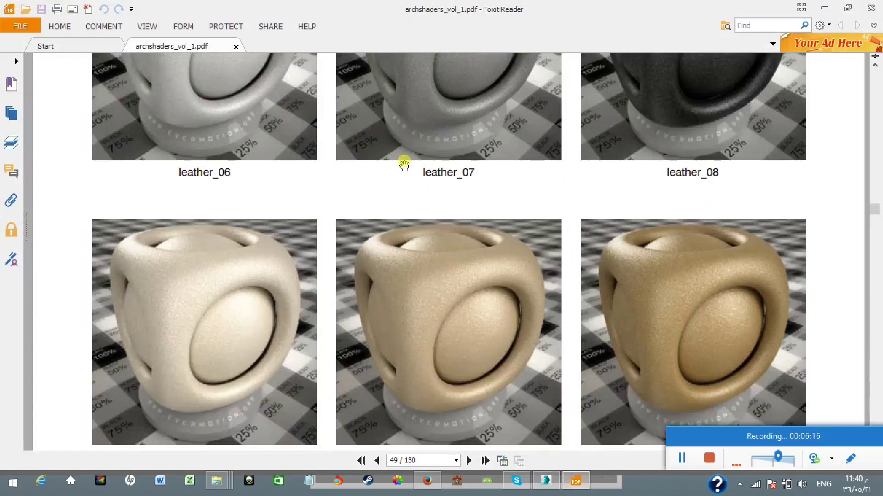
scroll(405, 194, "down", 10)
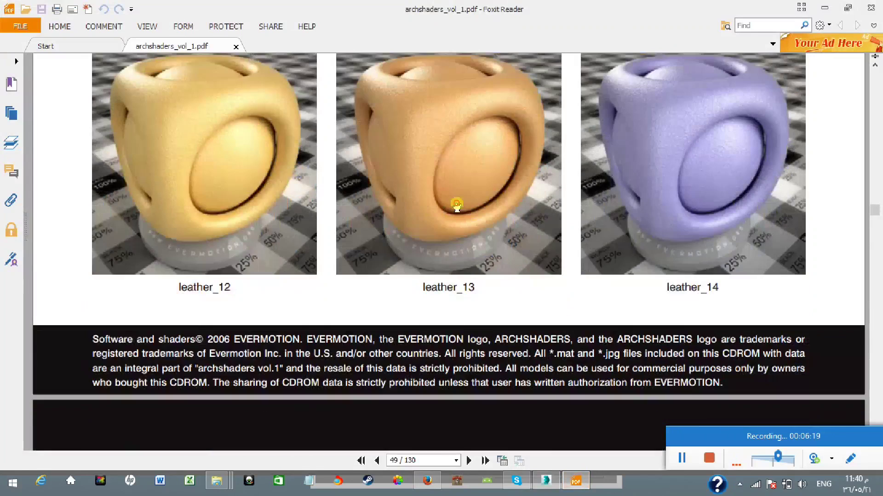
scroll(457, 205, "down", 1)
scroll(455, 296, "down", 4)
scroll(447, 193, "up", 4)
left_click_drag(876, 232, 872, 111)
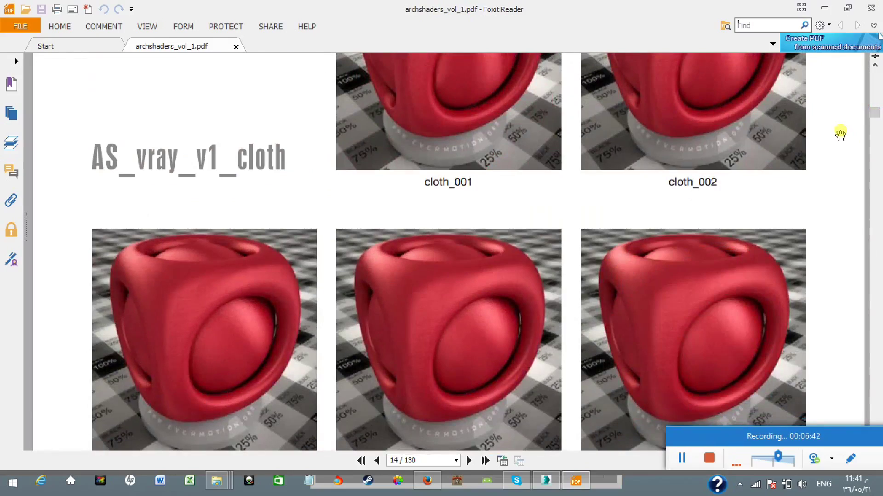
Search the PDF catalogue for "tile", dismiss the search message and look over the glaze material previews on page 5
type("tile")
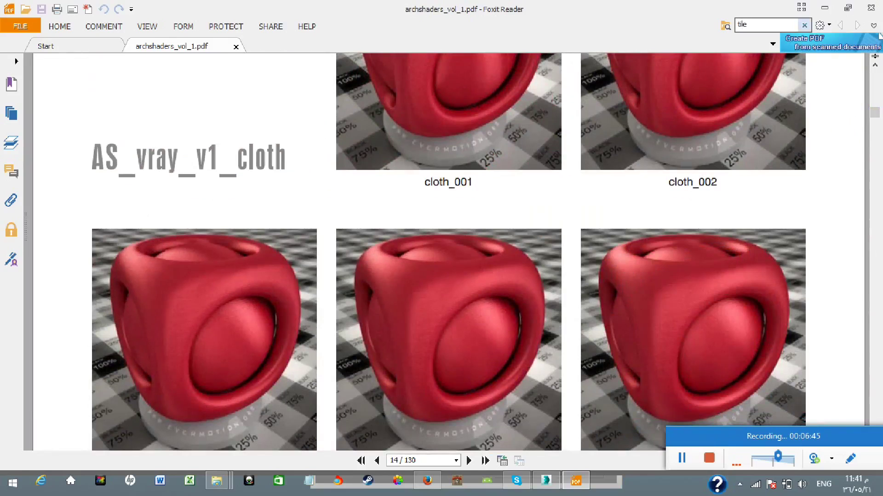
key("Return")
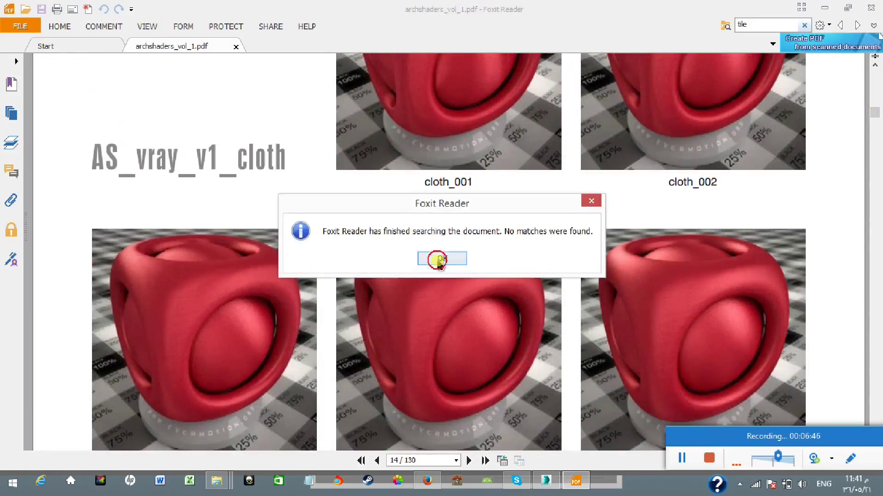
left_click(437, 256)
left_click_drag(878, 138, 877, 95)
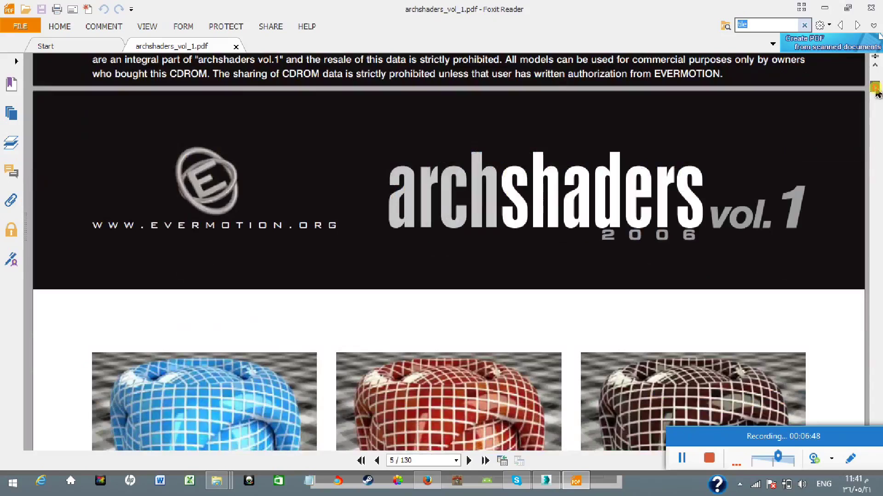
scroll(473, 329, "down", 4)
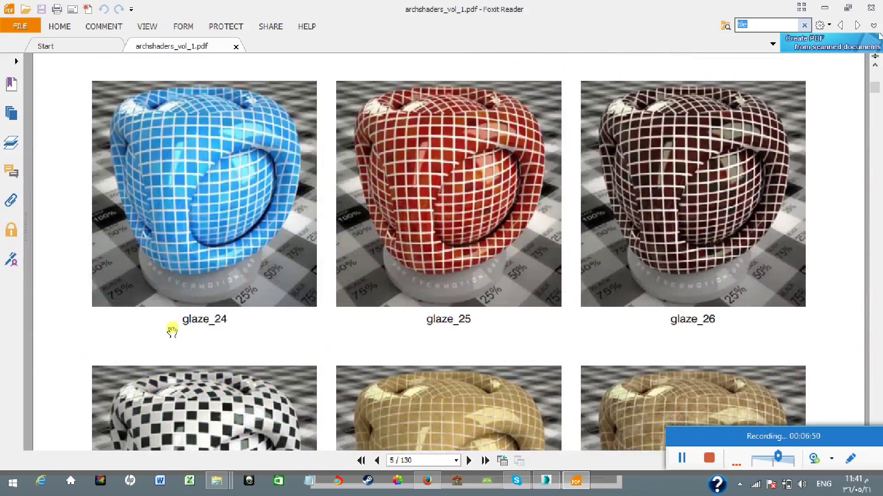
Switch back to 3ds Max and load the AS_vray_v1_ceramic.mat library from the Archshaders folder
left_click(545, 481)
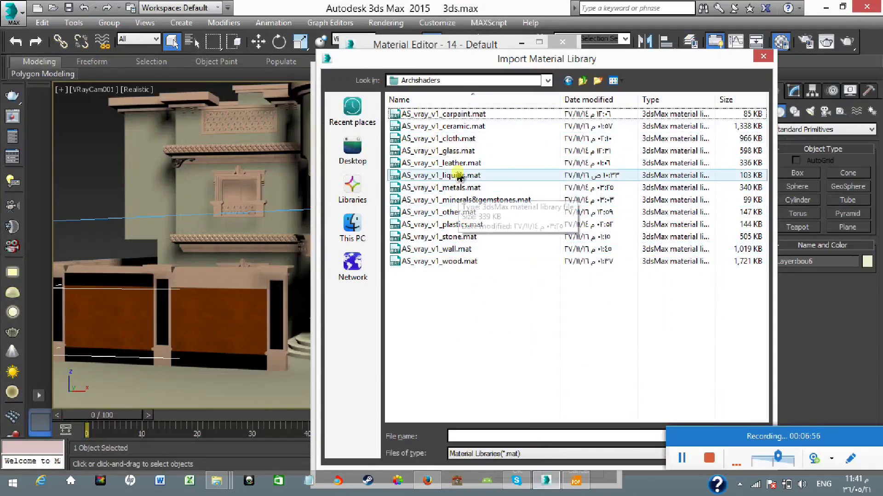
double_click(465, 127)
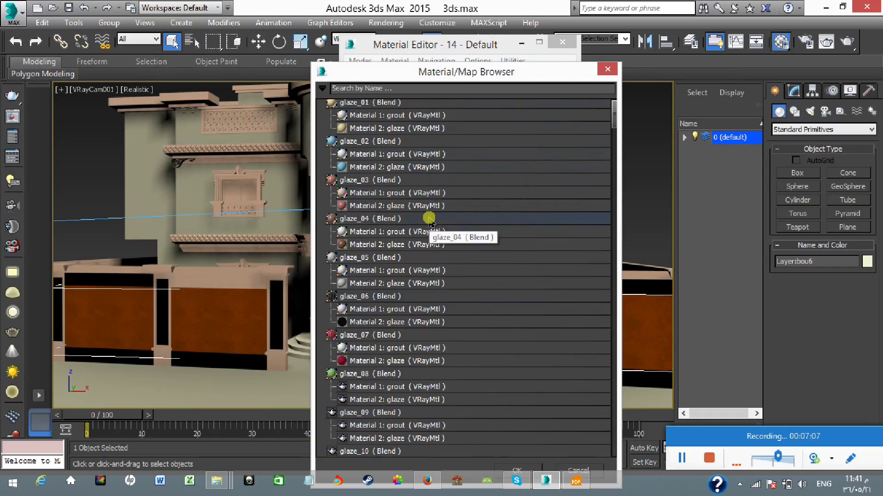
scroll(375, 261, "up", 2)
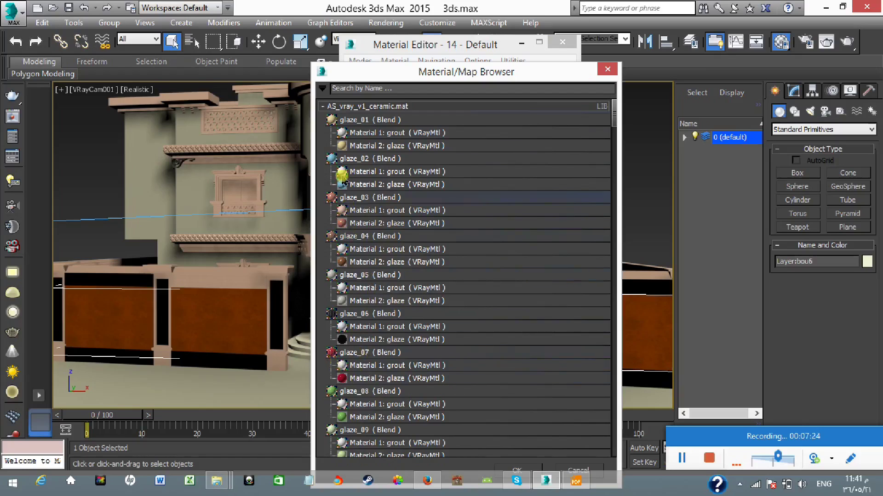
Display the AS_vray_v1_ceramic.mat library as medium icons
right_click(323, 109)
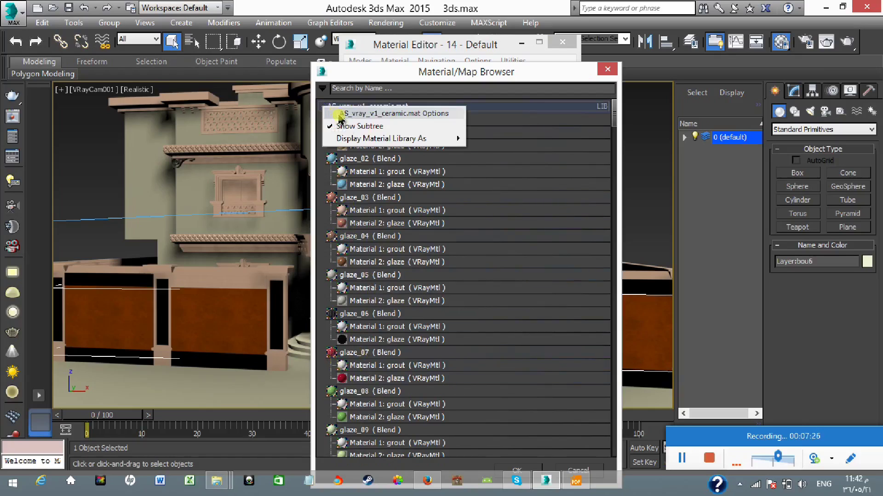
mouse_move(359, 139)
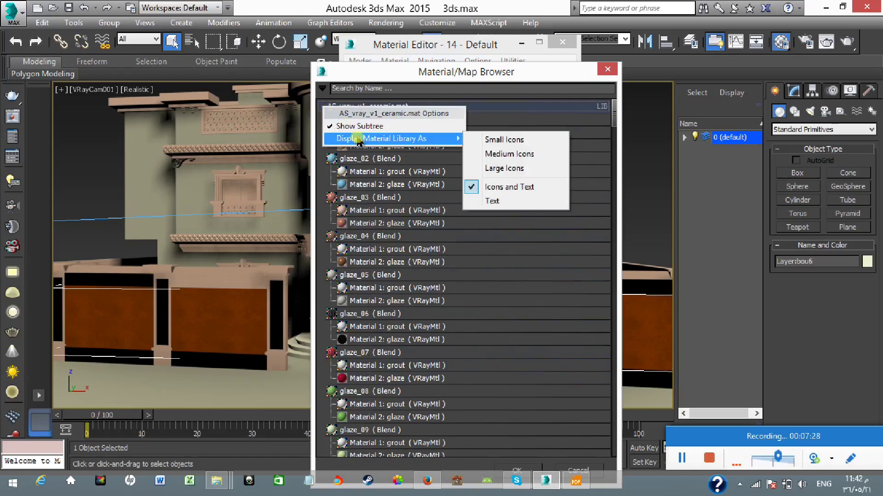
left_click(493, 155)
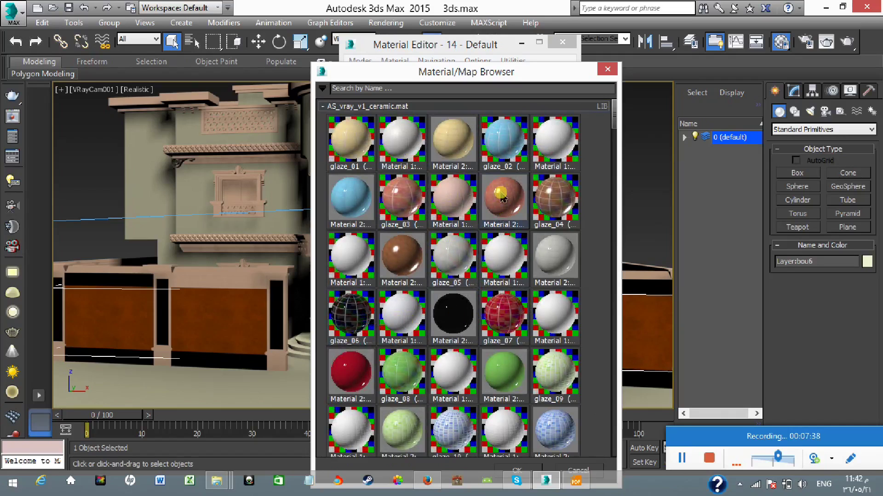
Move the Material/Map Browser aside, close it without choosing a material and minimize the Material Editor
left_click_drag(543, 63, 468, 57)
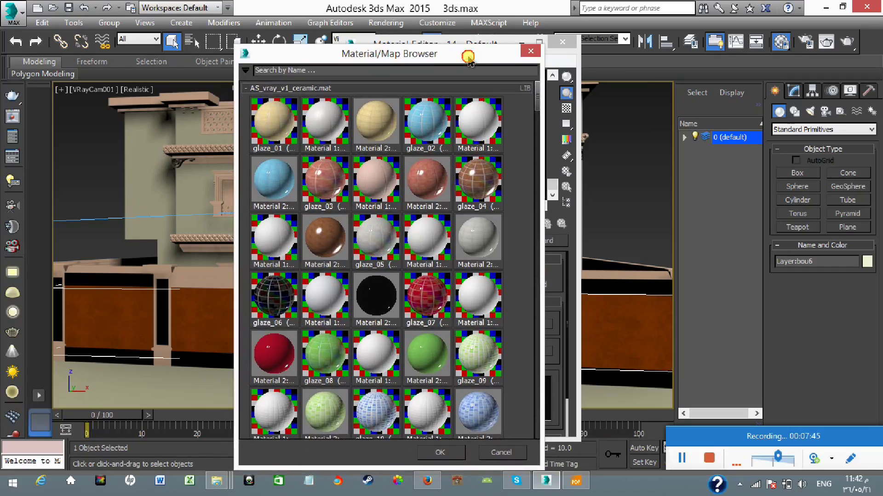
left_click_drag(468, 57, 469, 55)
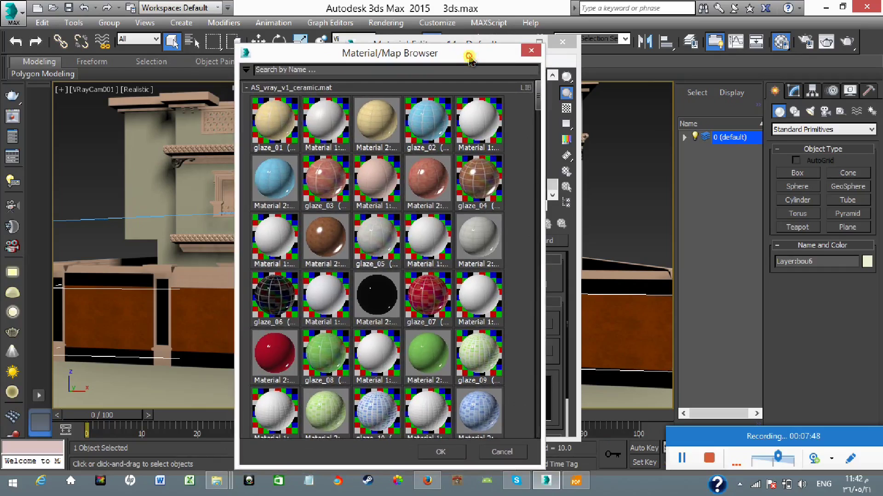
left_click_drag(449, 59, 423, 72)
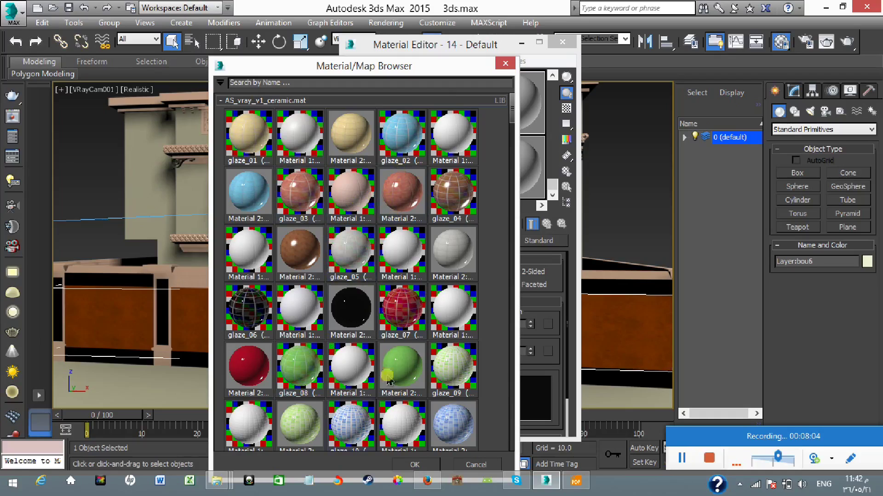
left_click(505, 64)
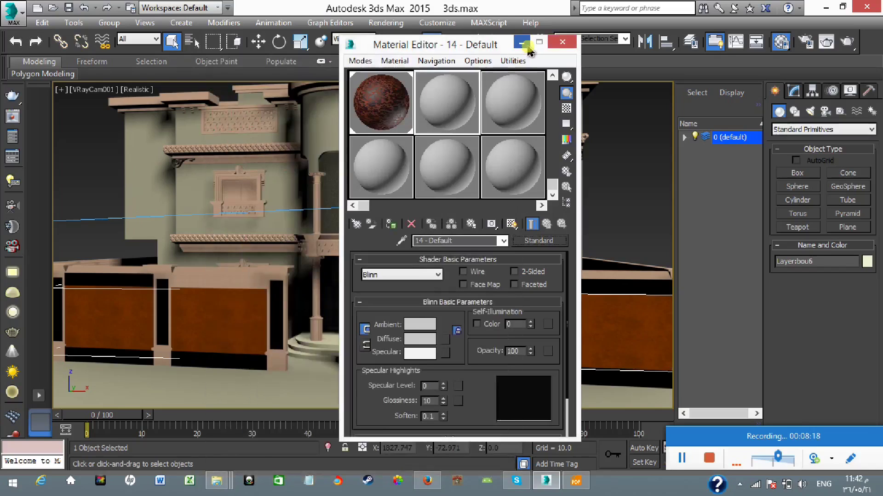
left_click(521, 42)
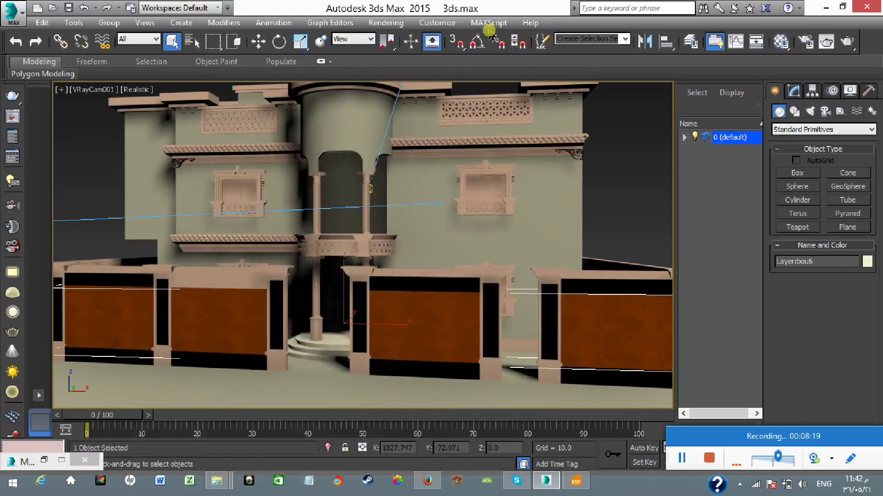
Add the maps\Archshaders_textures folder of the 3ds Max 2015 installation to the external files user paths
left_click(442, 27)
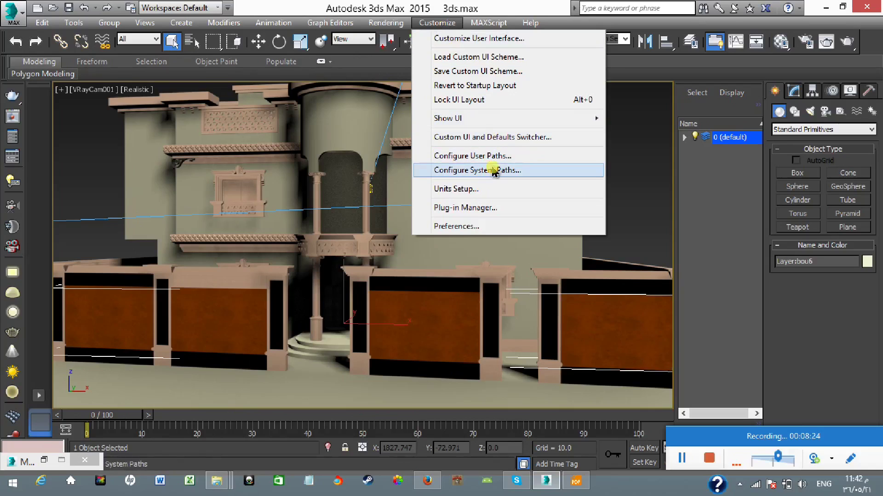
left_click(481, 157)
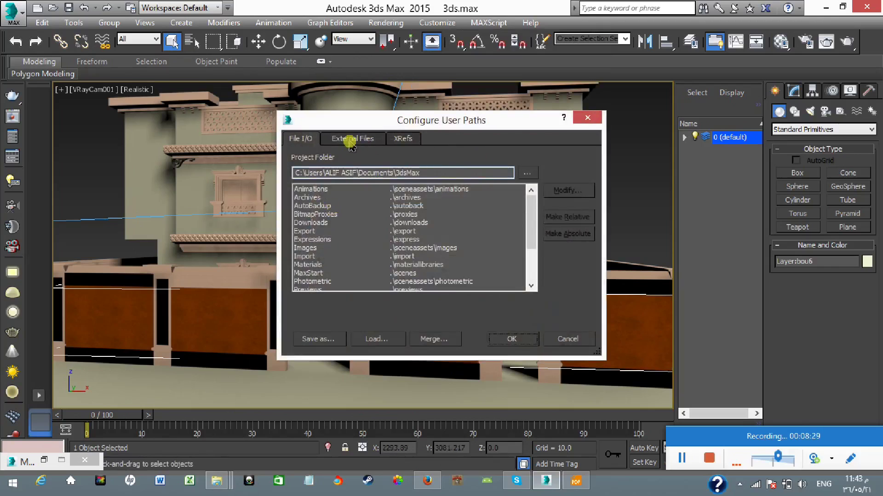
left_click(353, 139)
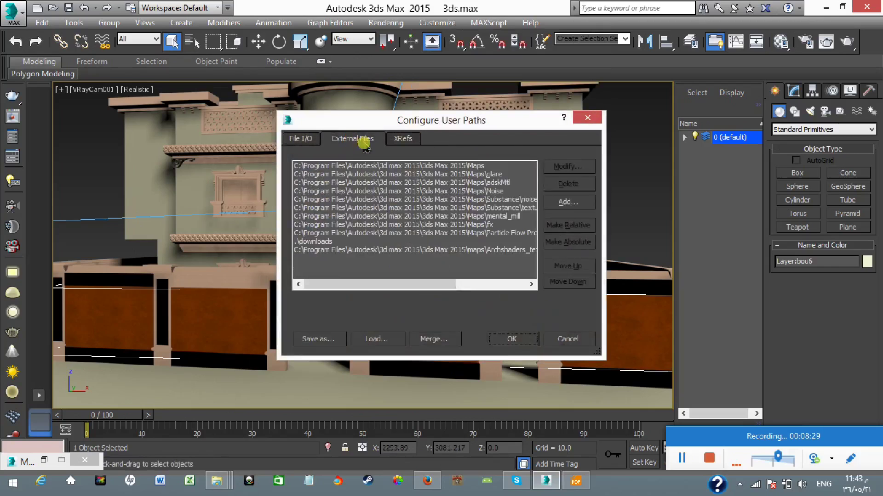
left_click(567, 205)
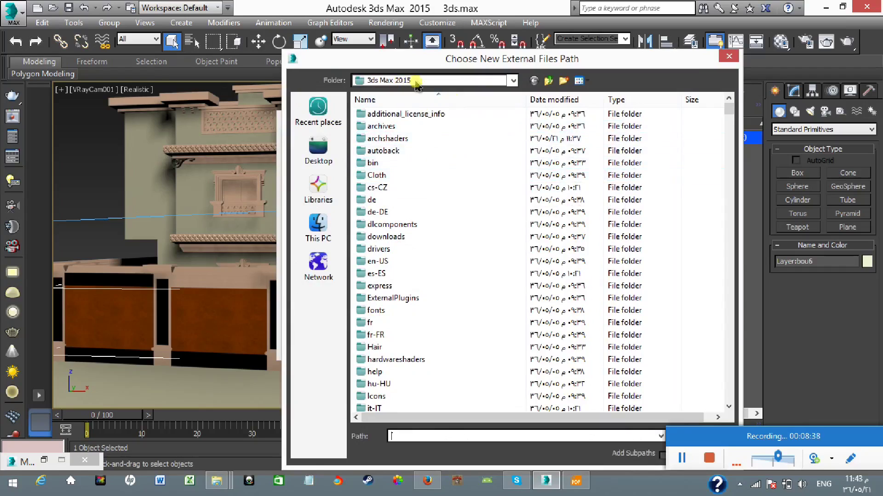
left_click(453, 177)
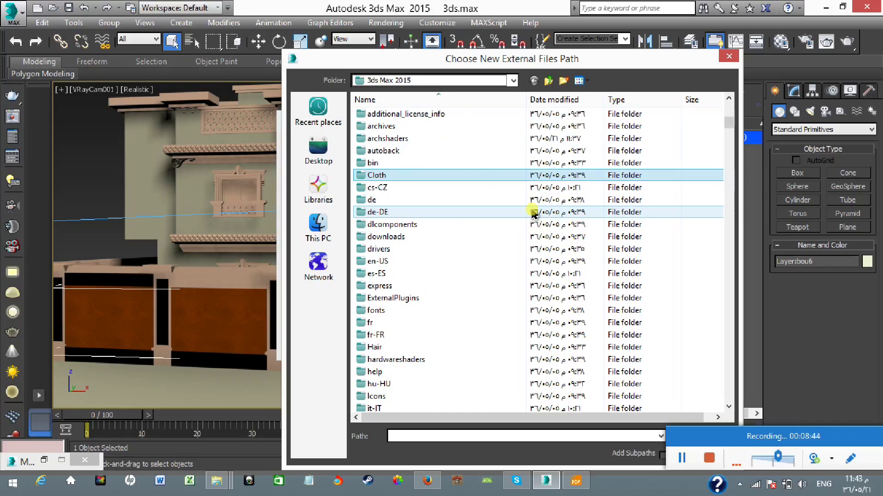
key("m")
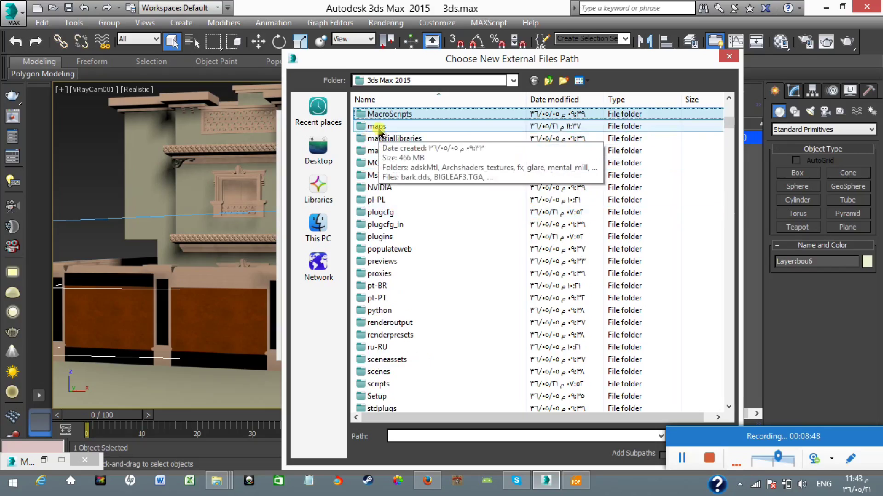
double_click(377, 127)
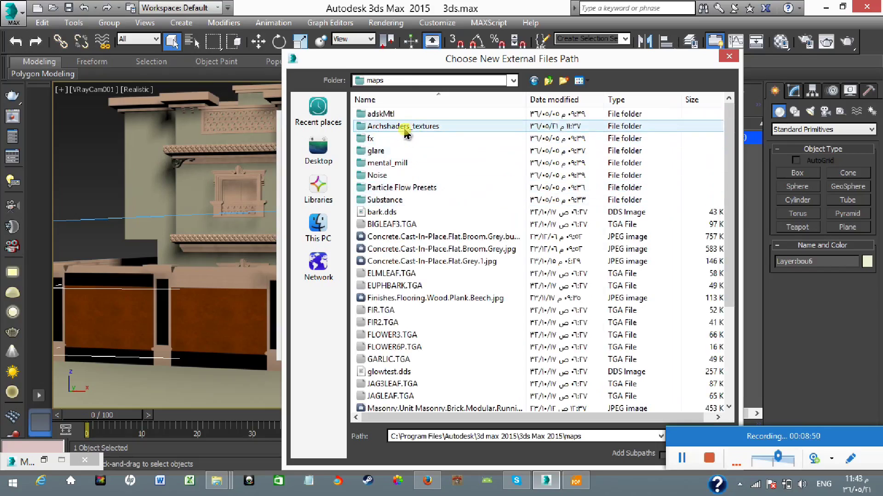
double_click(405, 130)
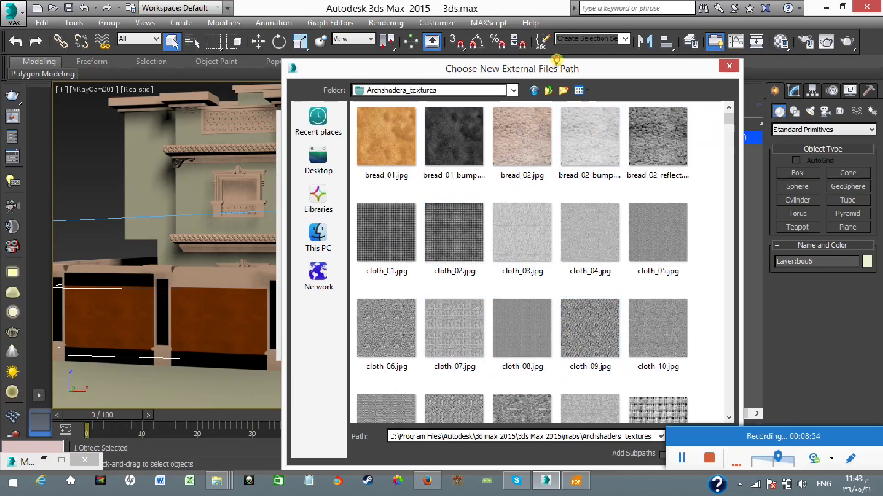
left_click_drag(559, 60, 419, 45)
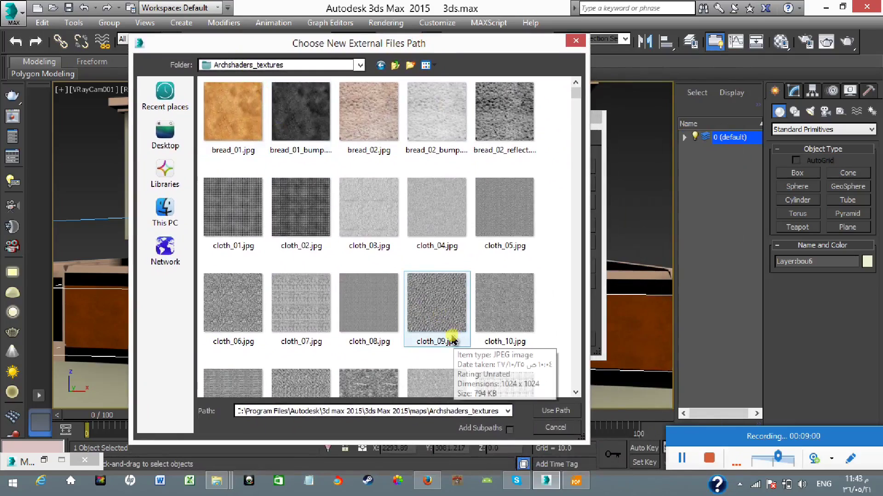
left_click(554, 414)
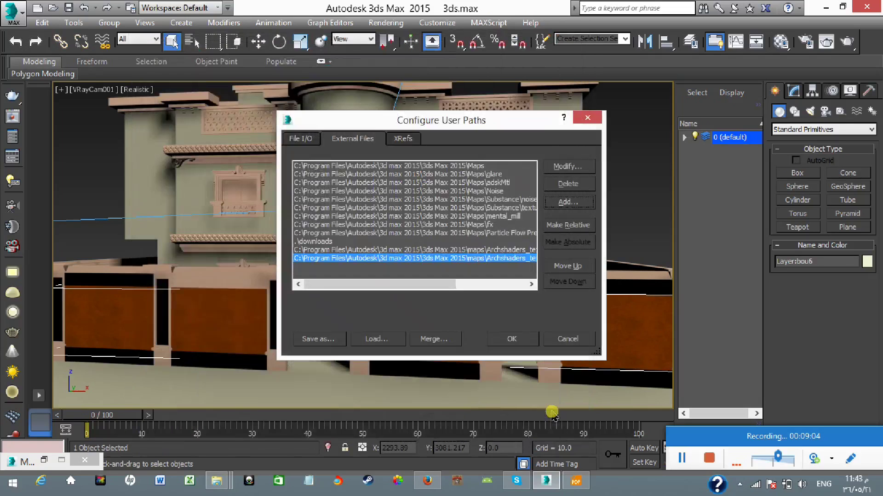
left_click(514, 341)
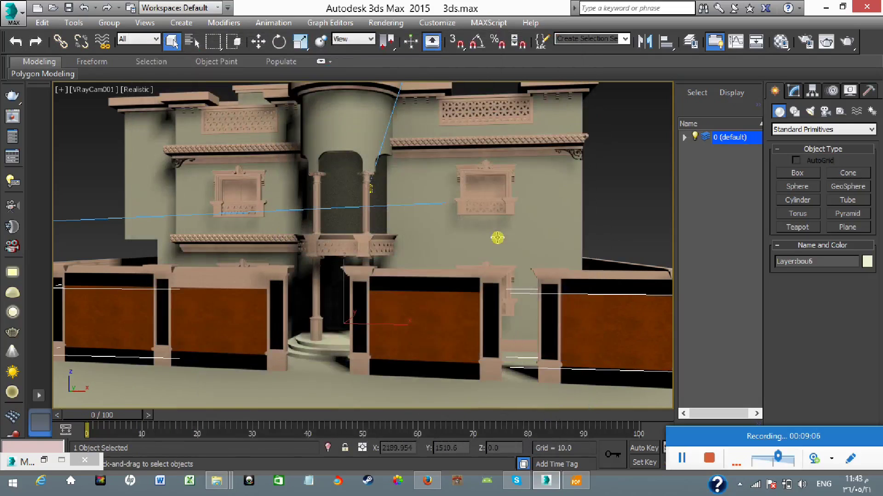
key("m")
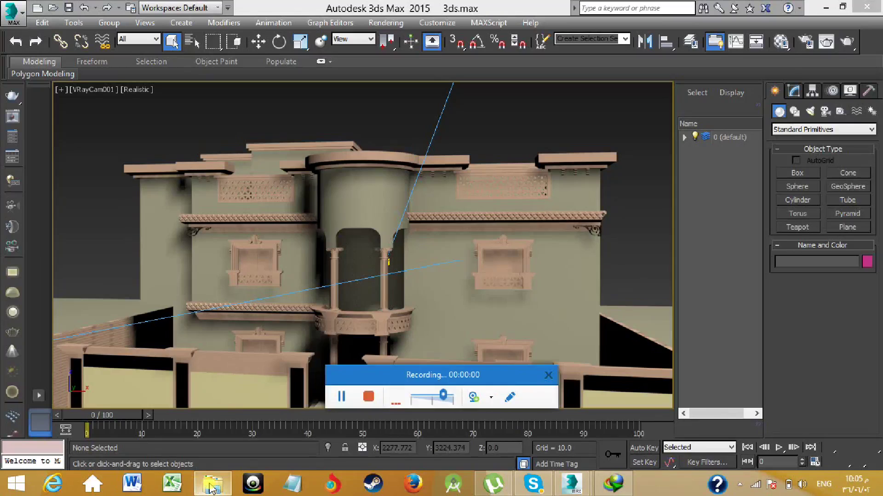
left_click(211, 487)
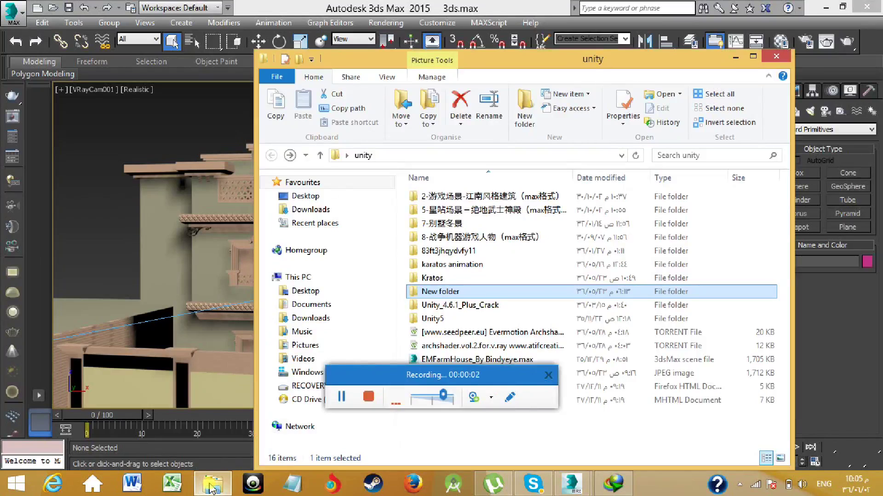
left_click(211, 487)
left_click_drag(412, 375, 469, 365)
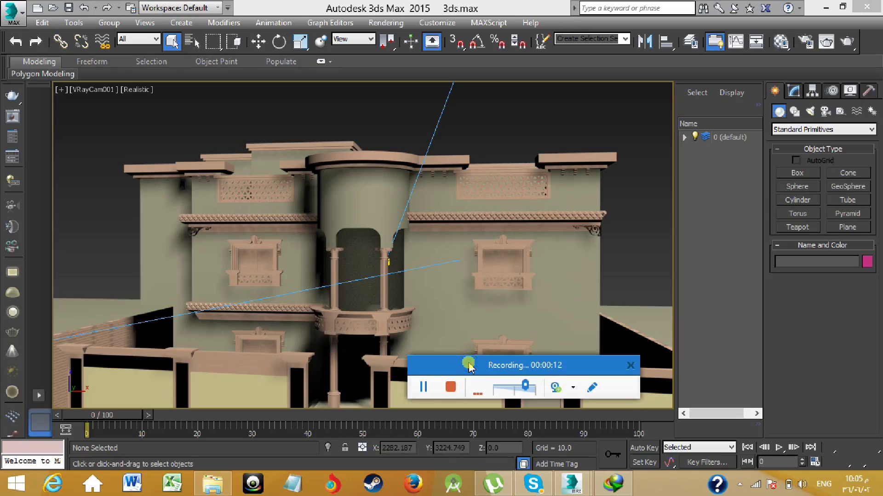
Open the Material Editor and bring up the Material/Map Browser for changing the type of the 20 - Default material
middle_click_drag(467, 317, 381, 223)
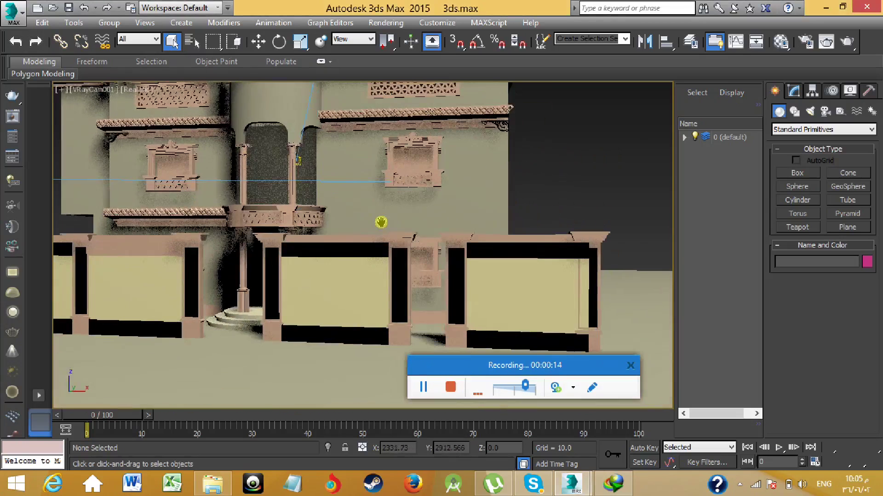
key("m")
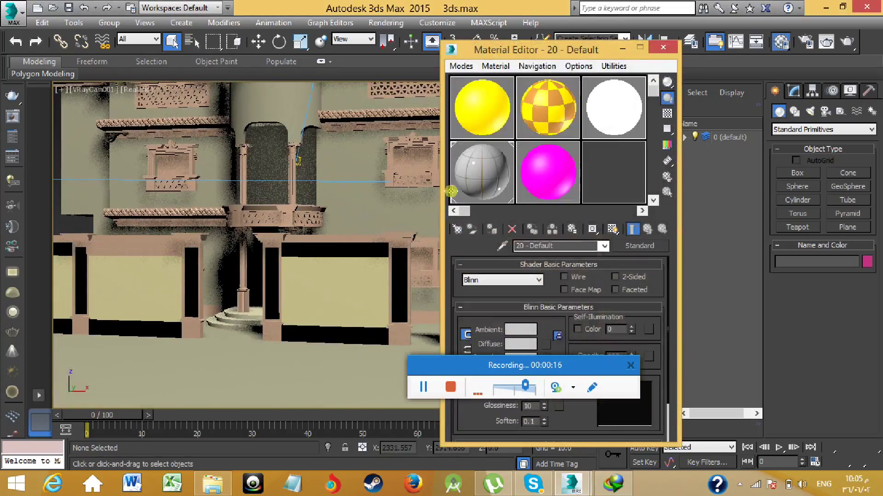
mouse_move(653, 92)
left_mouse_down()
mouse_move(662, 130)
mouse_move(654, 190)
left_mouse_up()
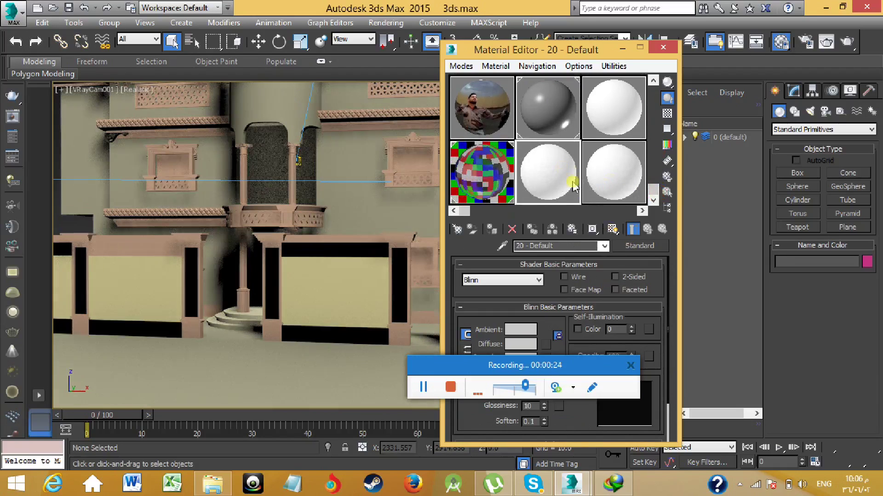
left_click(641, 248)
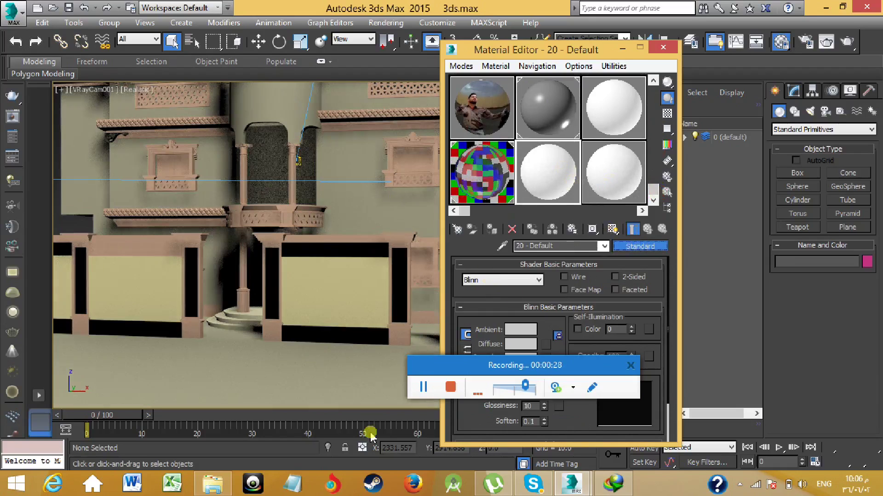
Open archshaders_vol_1.pdf from the Archshaders vol 01 folder under Softwares in Documents and minimize the file window
left_click(212, 484)
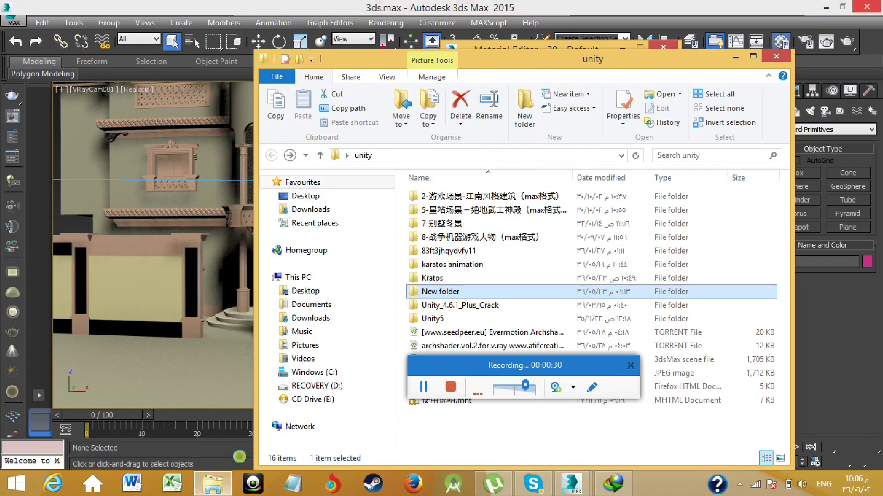
left_click(313, 305)
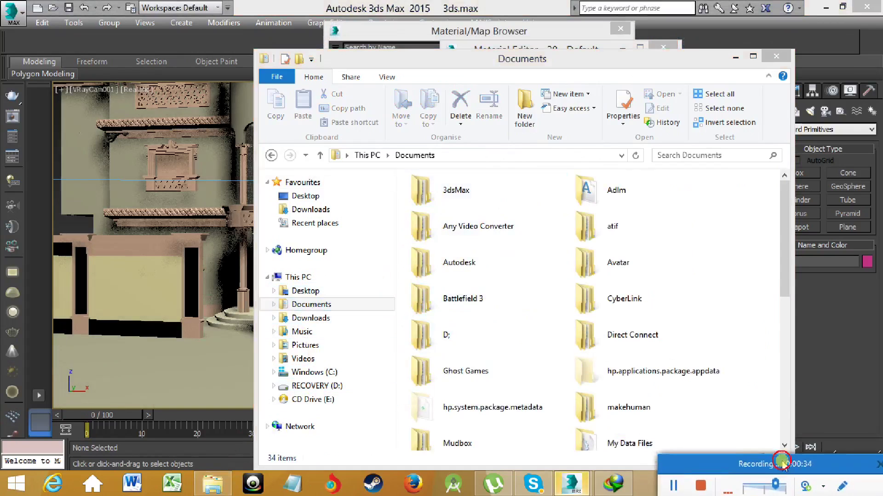
left_click_drag(635, 67, 528, 34)
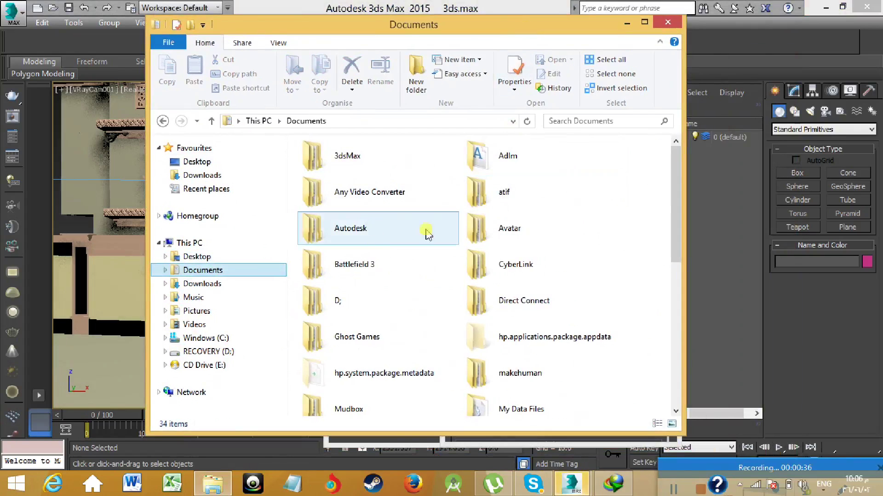
double_click(524, 202)
double_click(337, 243)
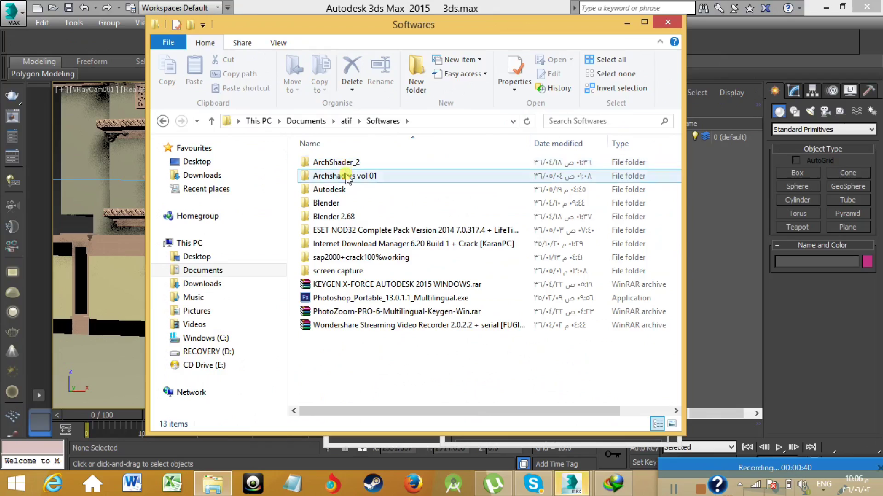
double_click(345, 176)
double_click(355, 192)
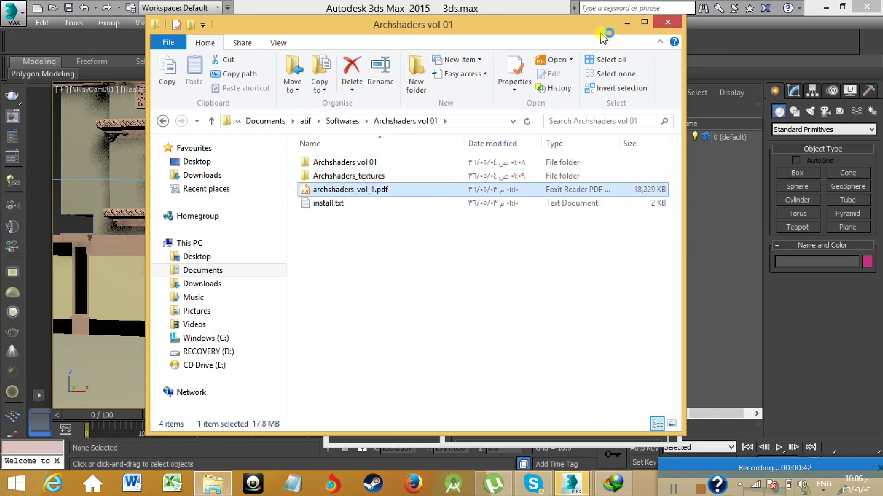
left_click(626, 23)
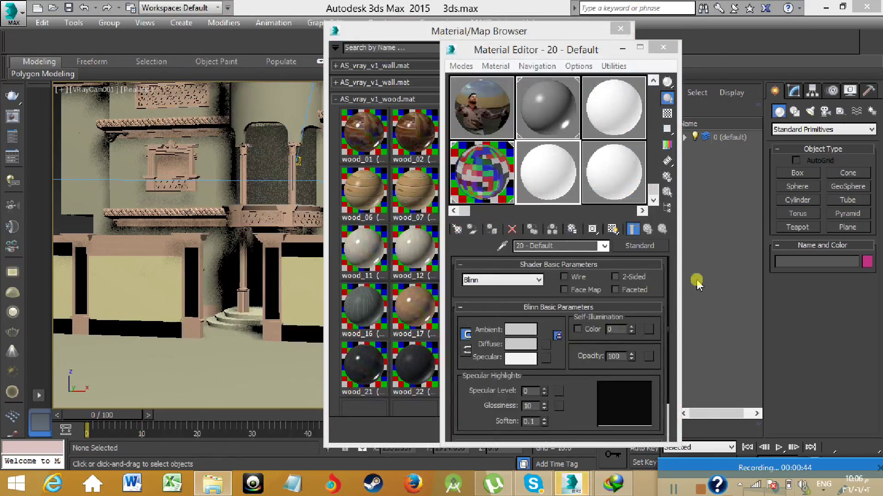
Bring the Material/Map Browser in front of the Material Editor and move it aside
left_click(544, 133)
left_click_drag(504, 37, 445, 35)
left_click(510, 138)
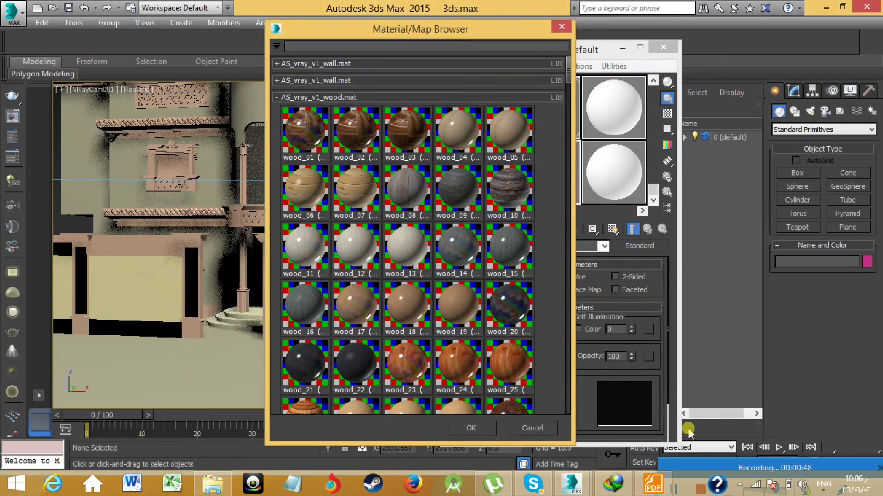
Switch to the PDF catalogue, look over the wall material previews on page 93 and minimize it
left_click(653, 484)
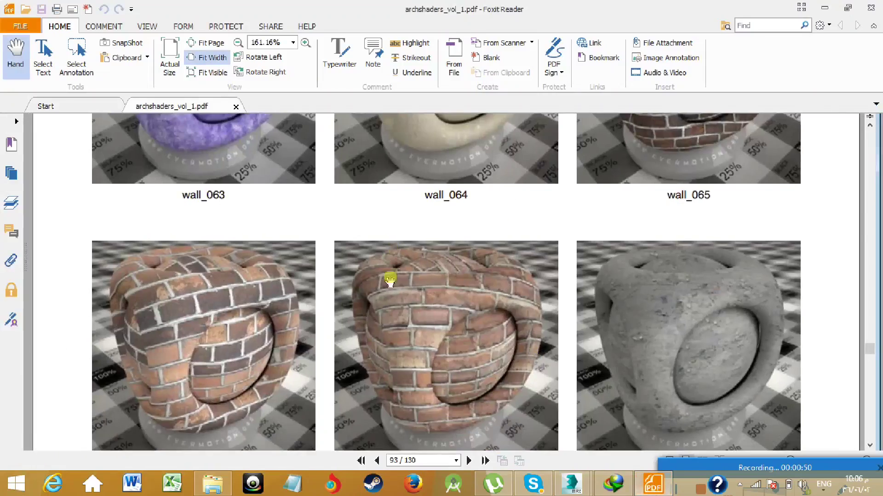
scroll(488, 339, "down", 3)
scroll(489, 339, "down", 3)
scroll(488, 335, "up", 5)
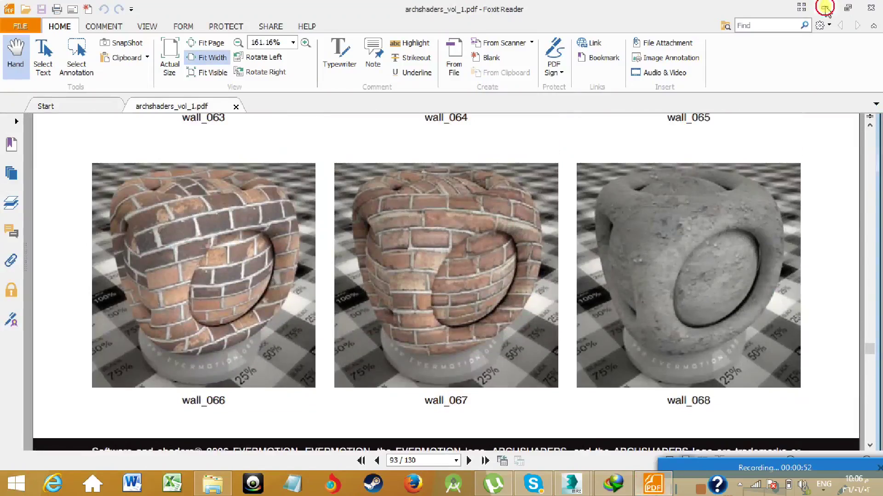
left_click(825, 8)
Start importing a material library from the Material/Map Browser and browse to the Windows (C:) drive
left_click_drag(482, 34, 693, 56)
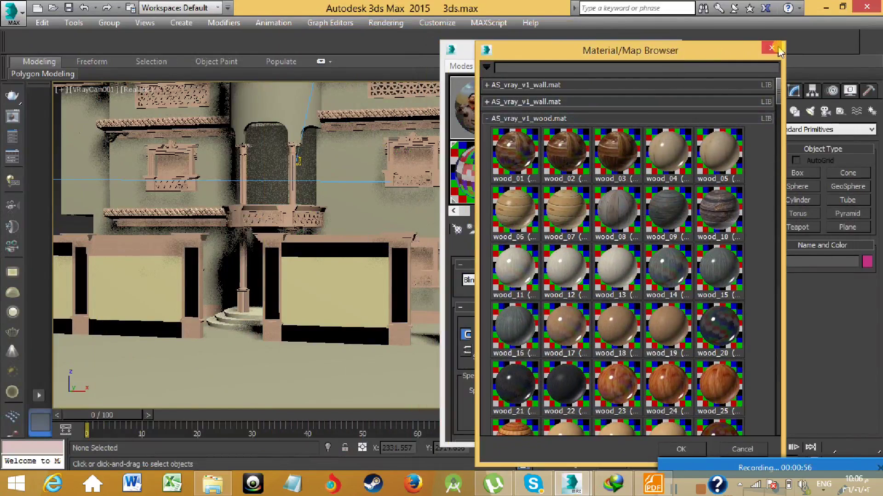
left_click(487, 69)
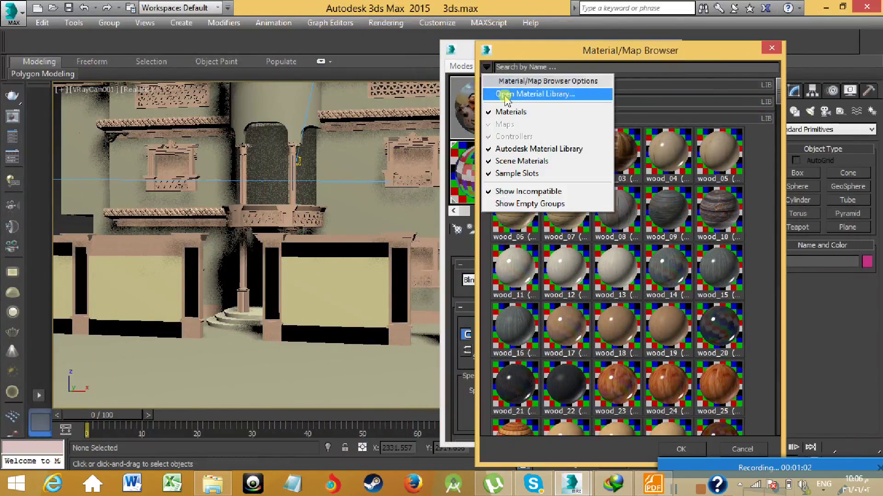
left_click(507, 95)
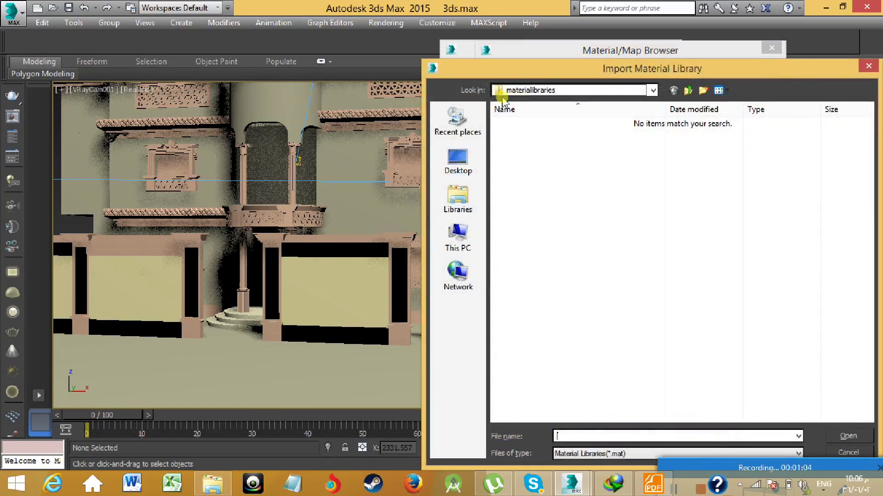
left_click(520, 90)
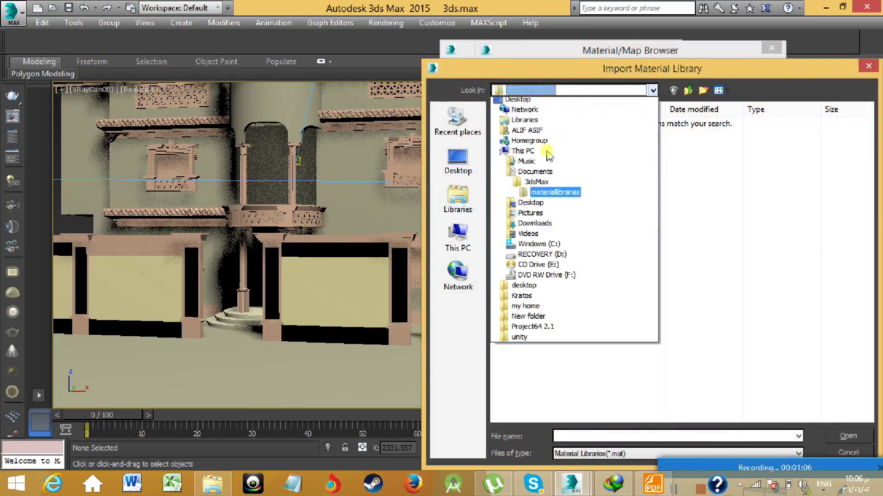
left_click(565, 260)
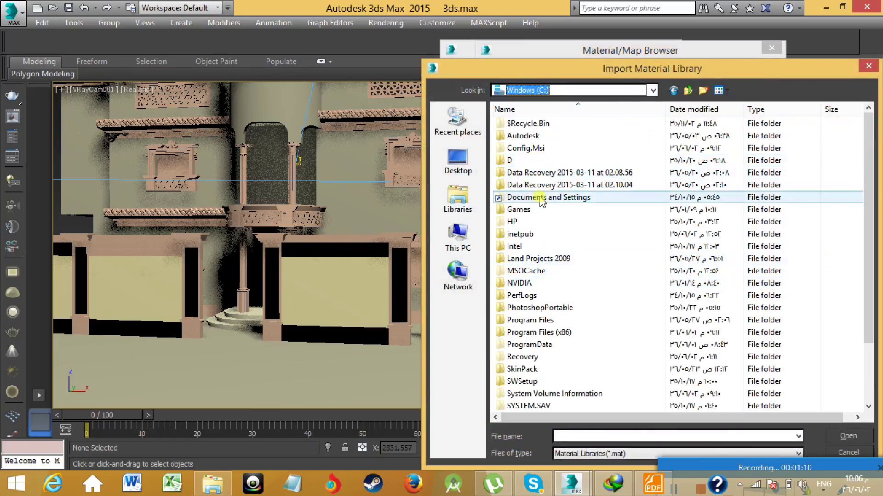
double_click(534, 135)
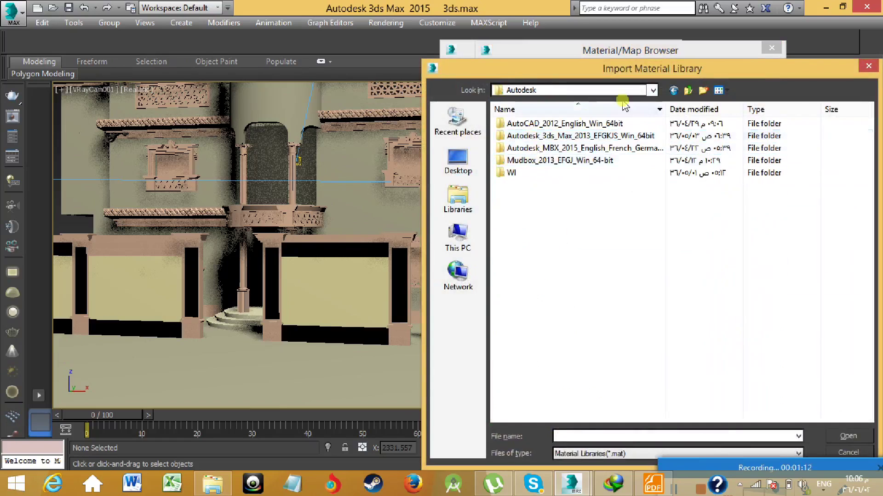
left_click(674, 90)
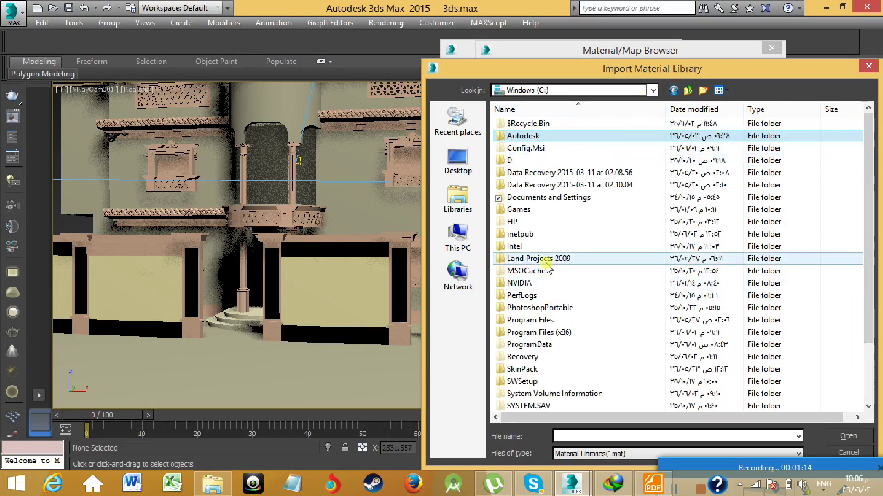
Browse through Program Files, Autodesk and 3ds Max 2015 to the Archshaders folder inside matlibs
double_click(543, 320)
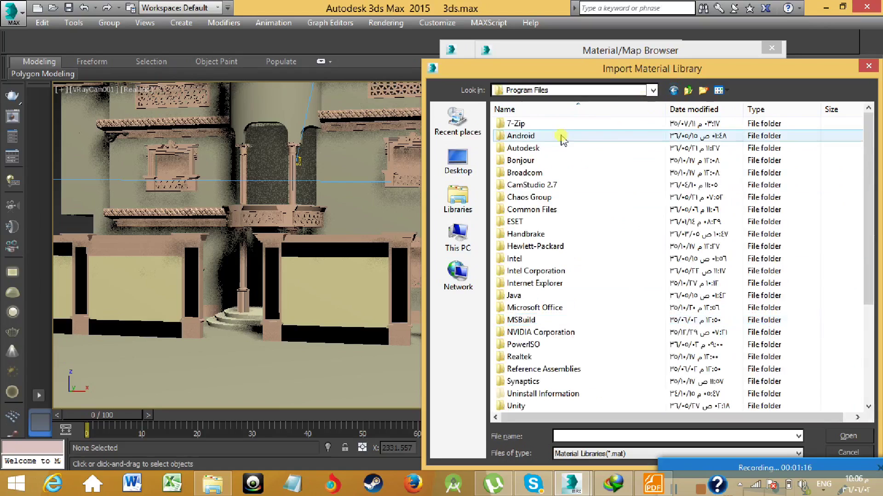
double_click(540, 148)
double_click(532, 123)
double_click(532, 123)
left_click(547, 271)
scroll(561, 303, "down", 2)
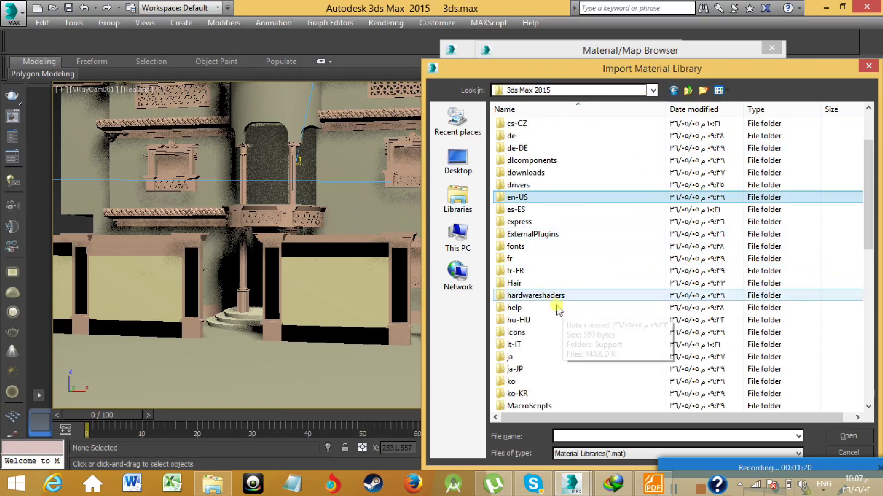
scroll(557, 310, "down", 1)
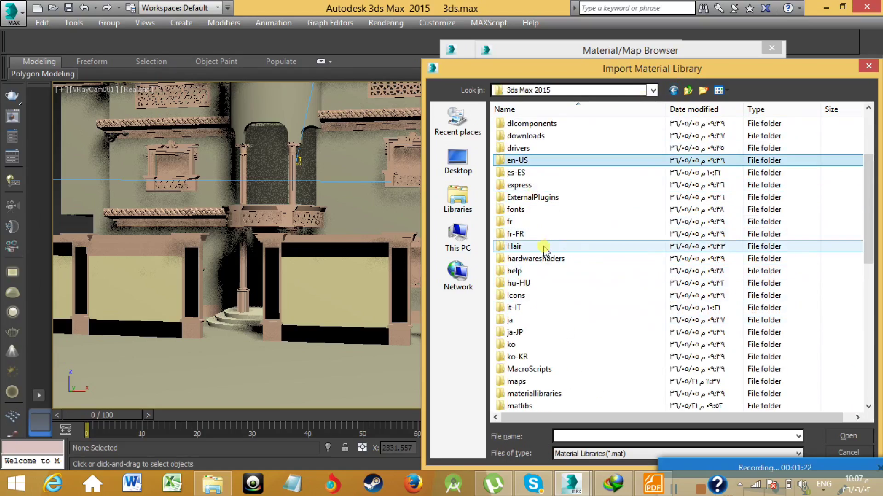
left_click(533, 369)
scroll(558, 368, "down", 1)
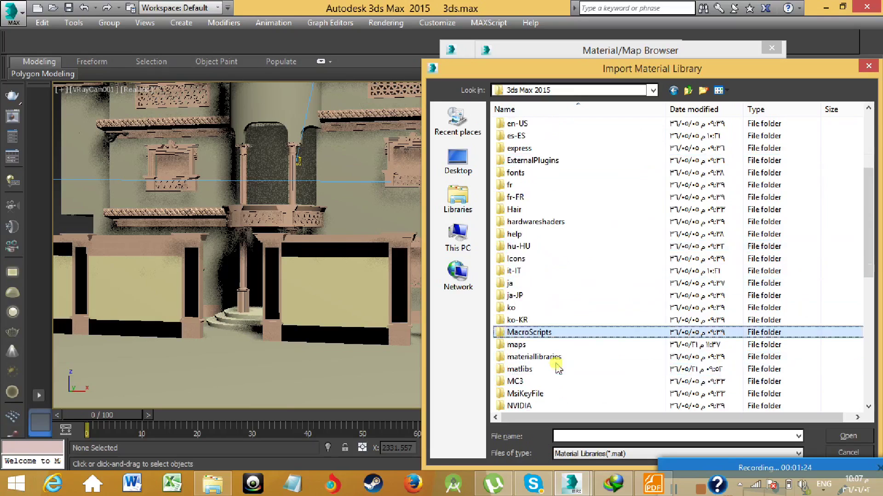
left_click(530, 371)
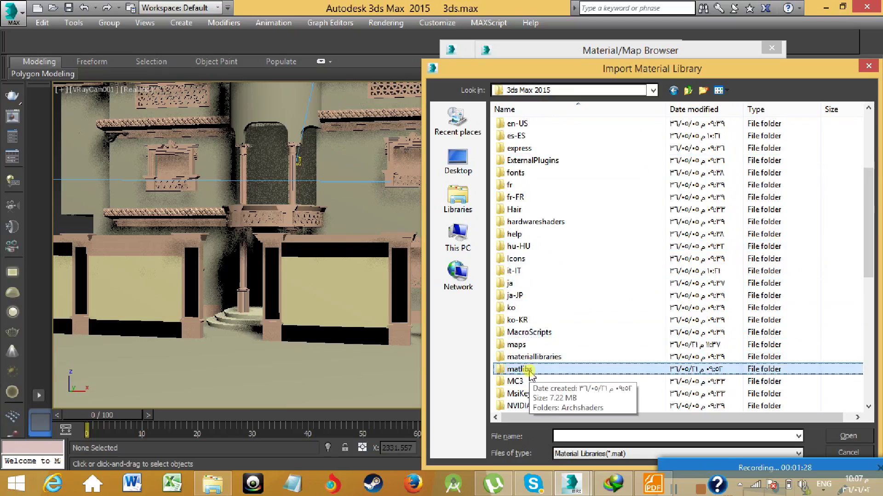
double_click(530, 370)
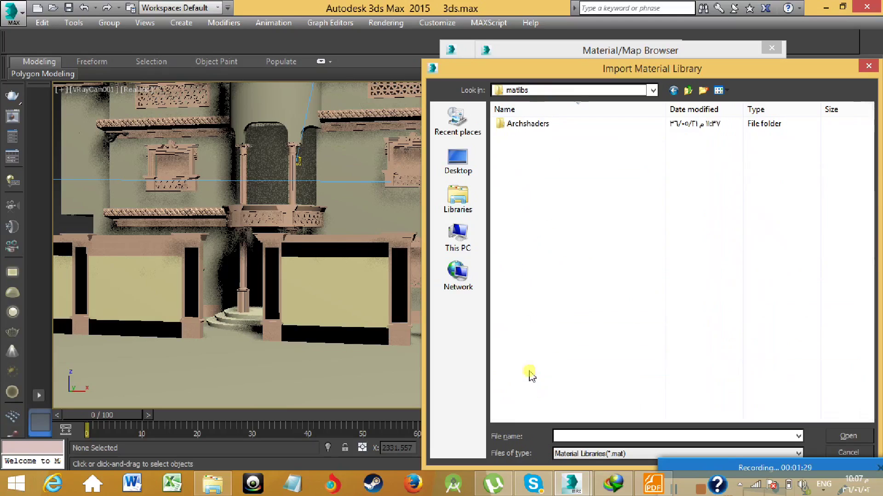
double_click(528, 124)
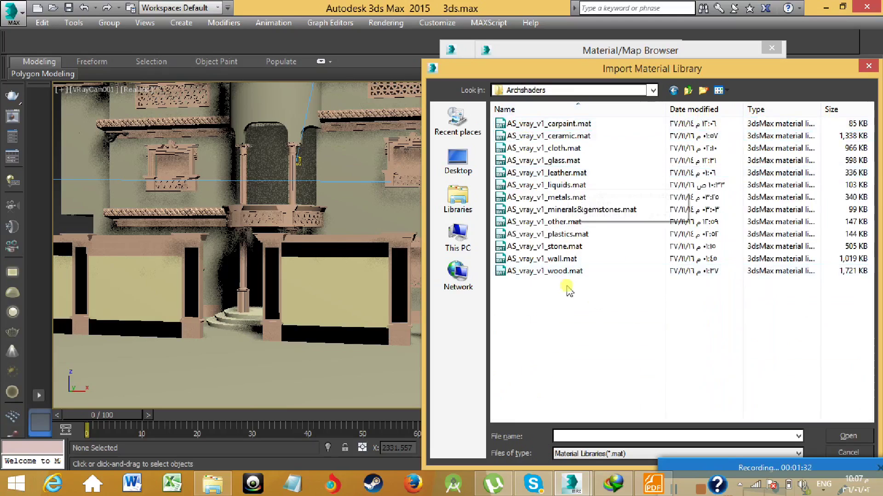
Switch to the PDF catalogue, compare the wall material previews on page 94 and minimize it
left_click(653, 485)
scroll(459, 315, "down", 10)
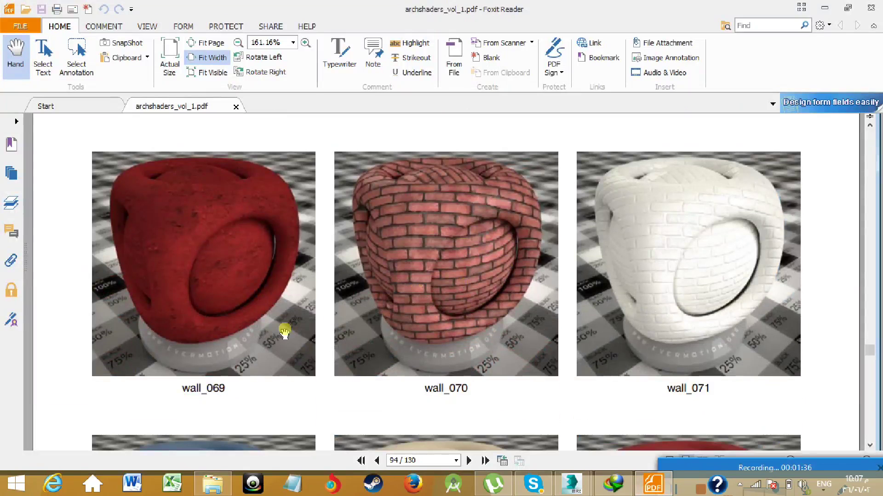
scroll(298, 391, "down", 2)
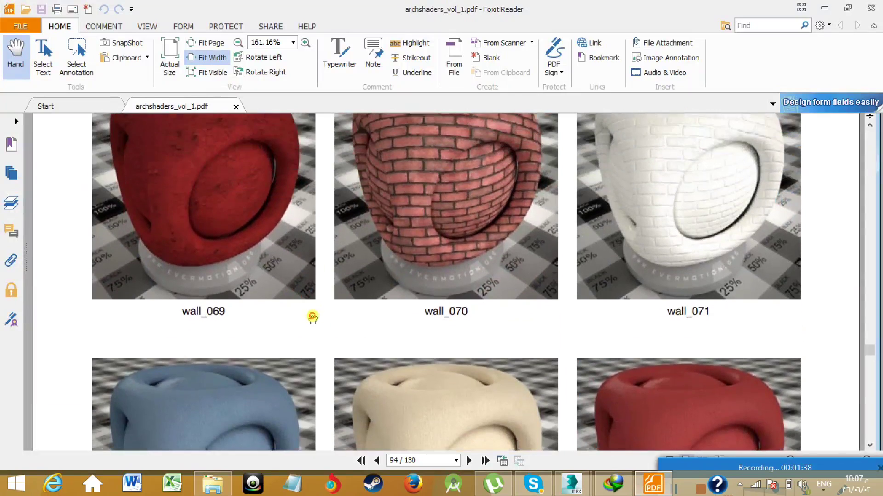
scroll(463, 365, "up", 7)
scroll(460, 358, "down", 7)
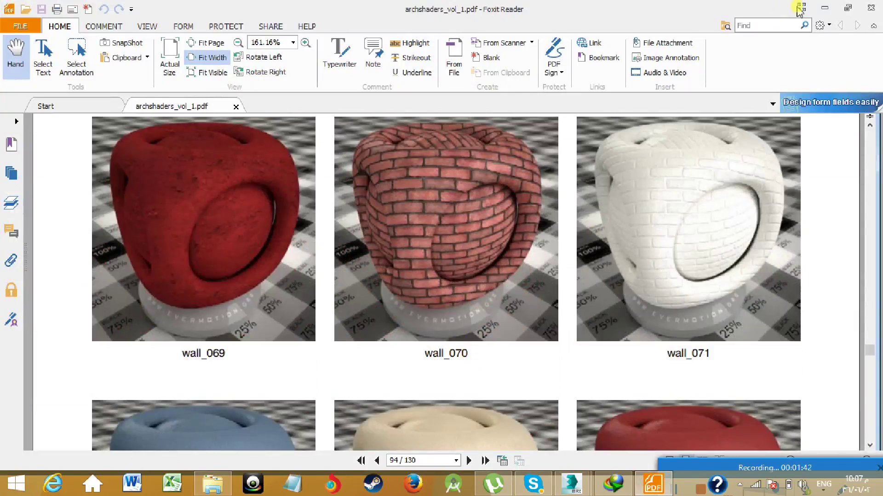
left_click(824, 8)
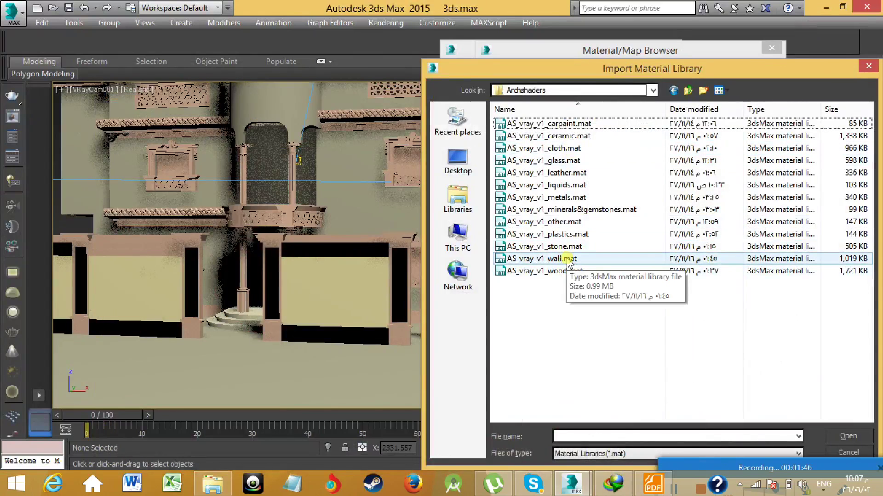
Load the AS_vray_v1_wall.mat library and look through its list of wall materials
double_click(569, 260)
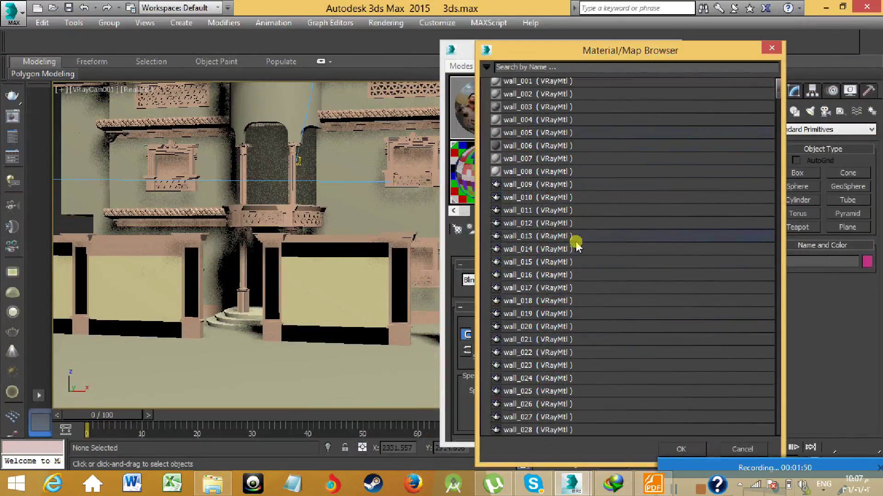
scroll(576, 243, "down", 2)
scroll(576, 244, "down", 2)
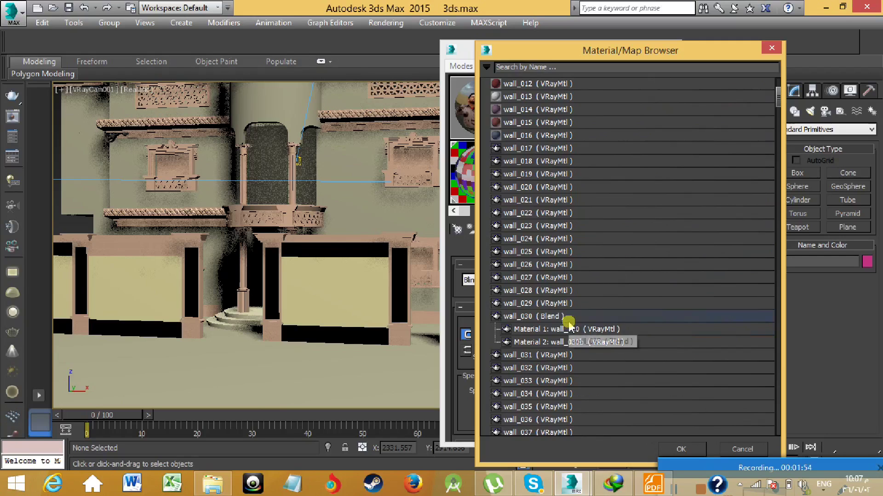
scroll(568, 331, "down", 6)
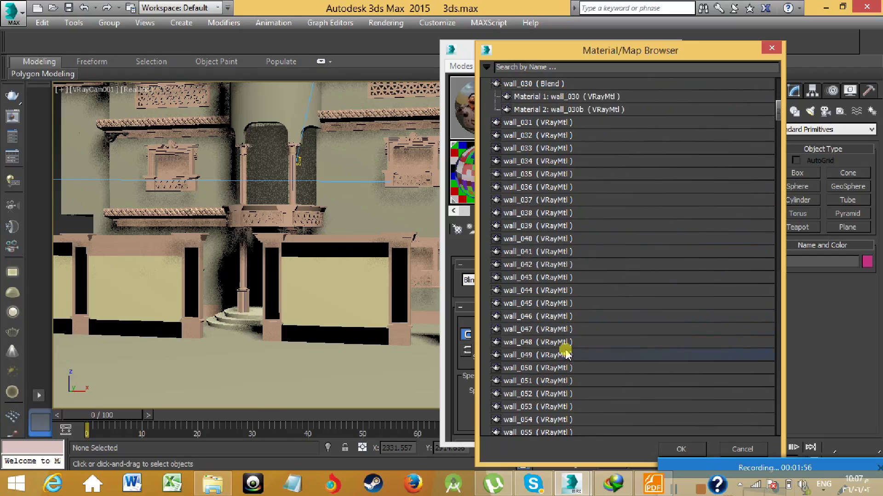
scroll(565, 353, "down", 3)
scroll(566, 352, "down", 2)
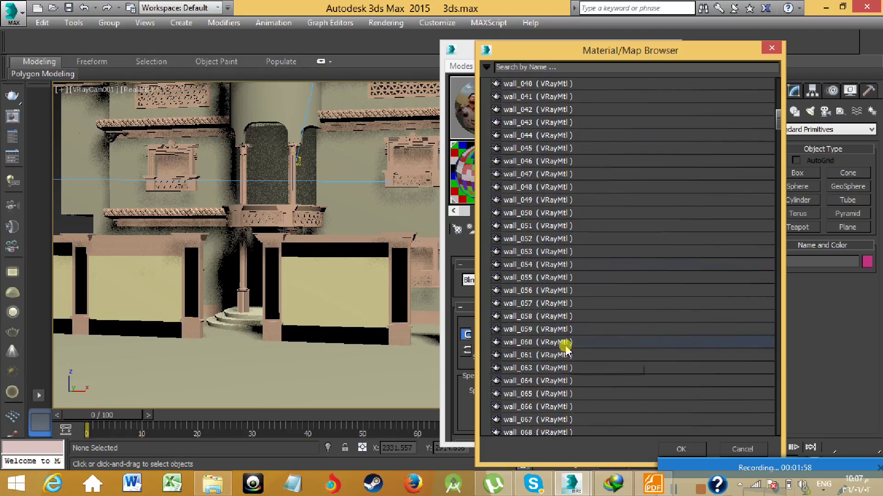
scroll(566, 350, "down", 4)
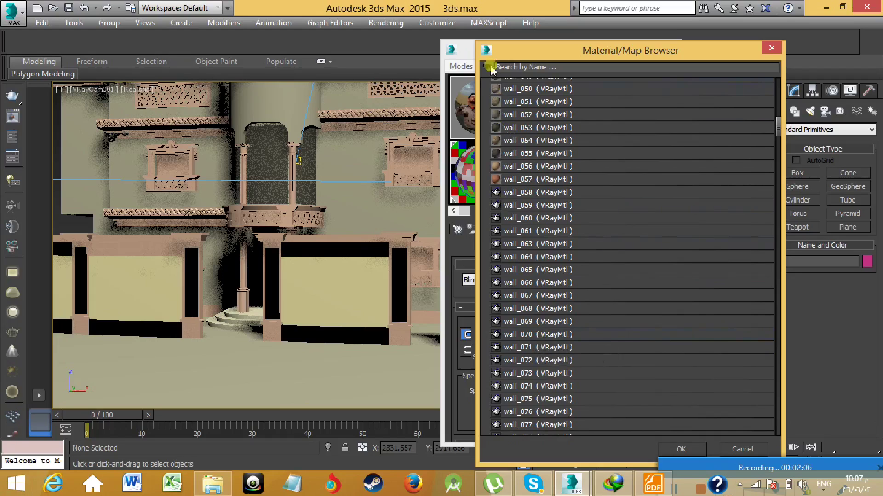
scroll(493, 206, "up", 7)
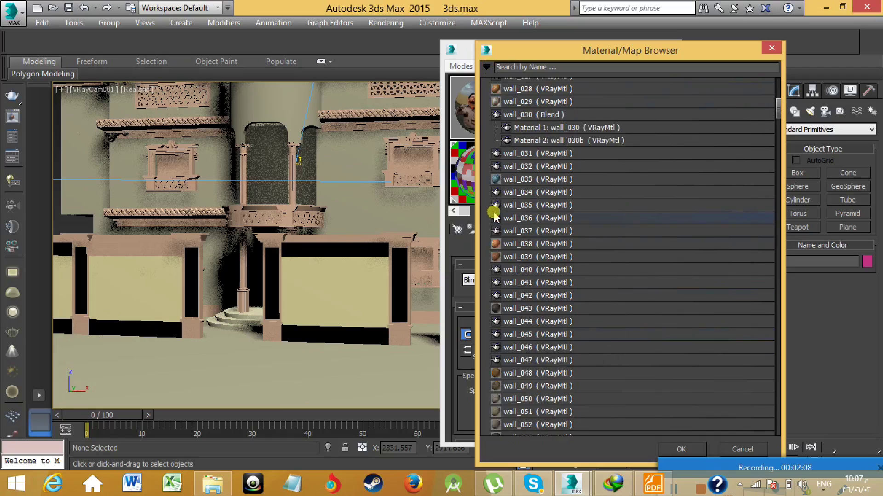
scroll(494, 216, "up", 4)
scroll(495, 217, "up", 6)
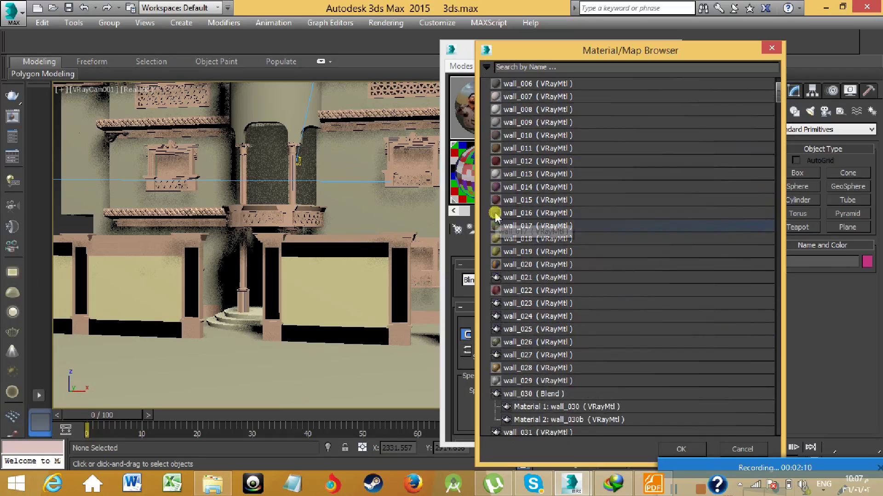
Display the AS_vray_v1_wall.mat library as medium icons
right_click(491, 85)
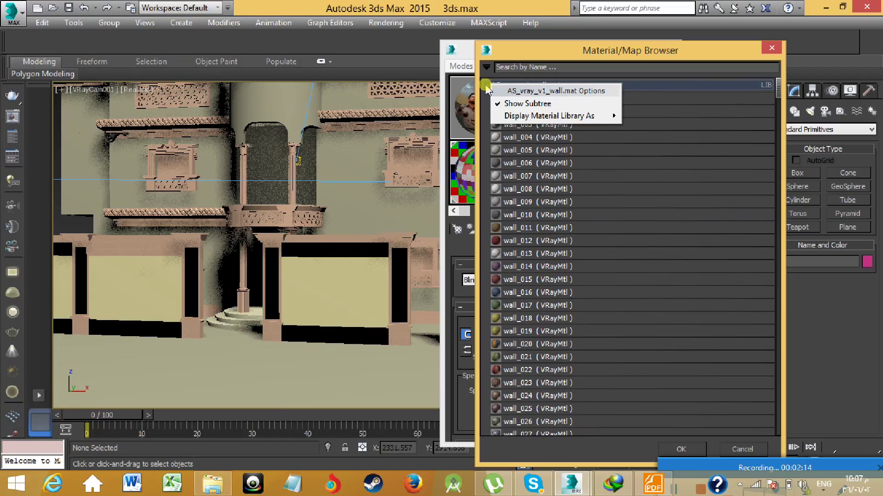
right_click(487, 86)
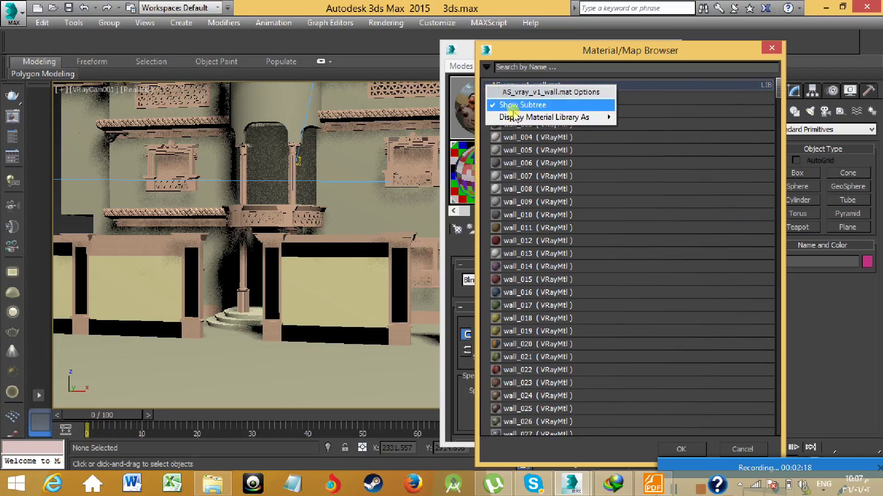
mouse_move(519, 120)
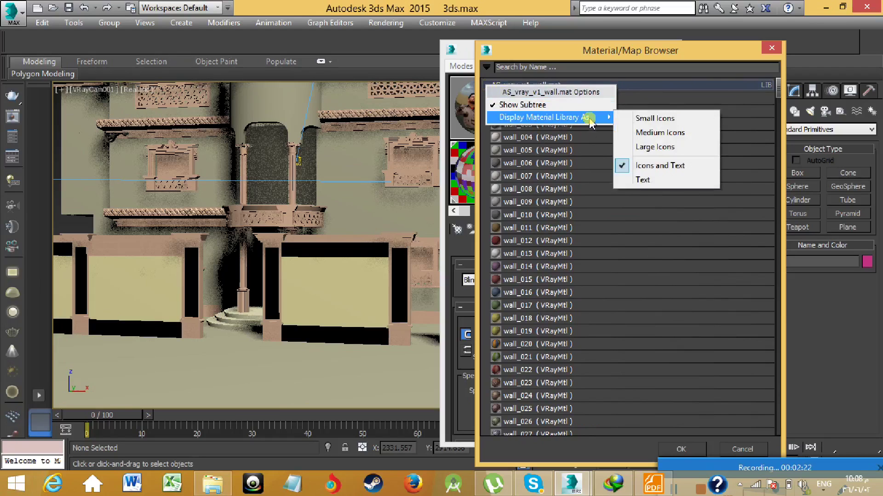
left_click(647, 133)
Choose the red brick material wall_070 from the wall library for the current material slot
scroll(636, 292, "down", 7)
scroll(643, 288, "down", 4)
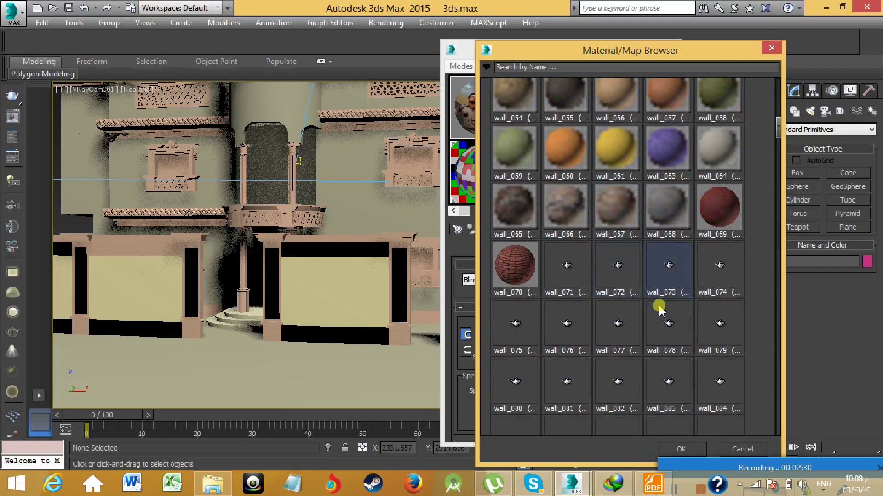
left_click(523, 268)
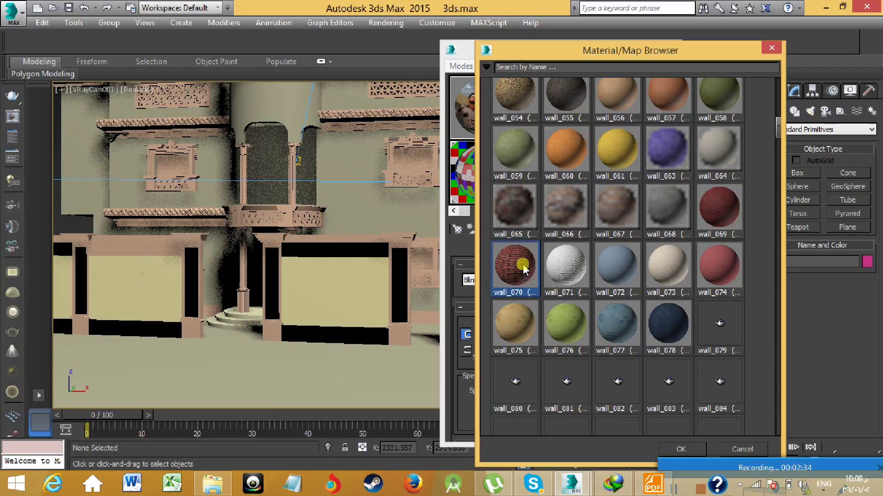
left_click(684, 449)
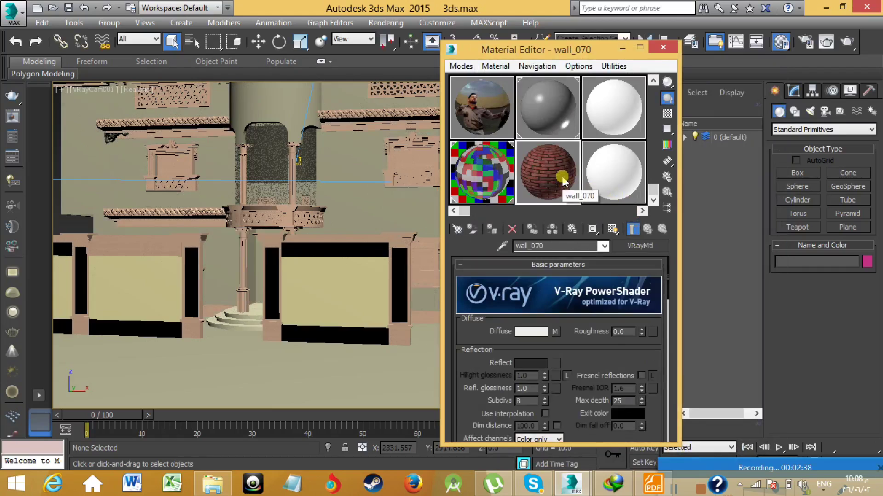
Inspect the wall_070 brick material in an enlarged preview window, then close the preview
double_click(563, 180)
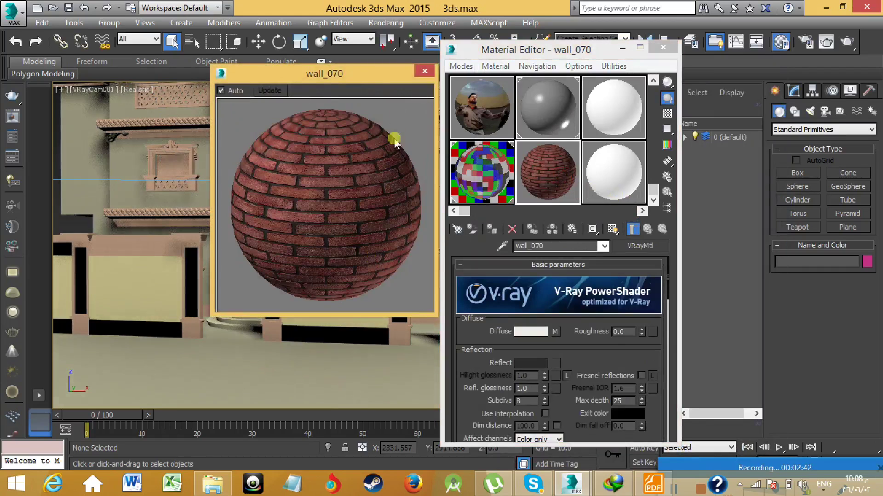
left_click_drag(375, 68, 331, 49)
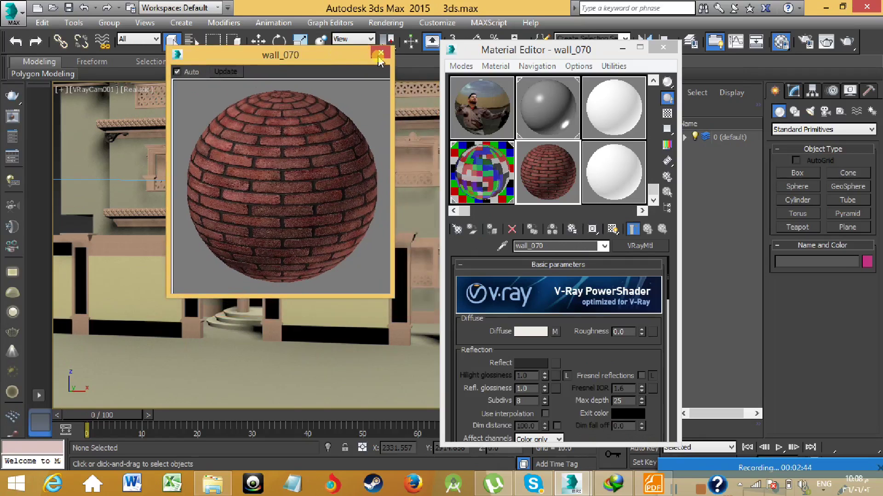
left_click(381, 53)
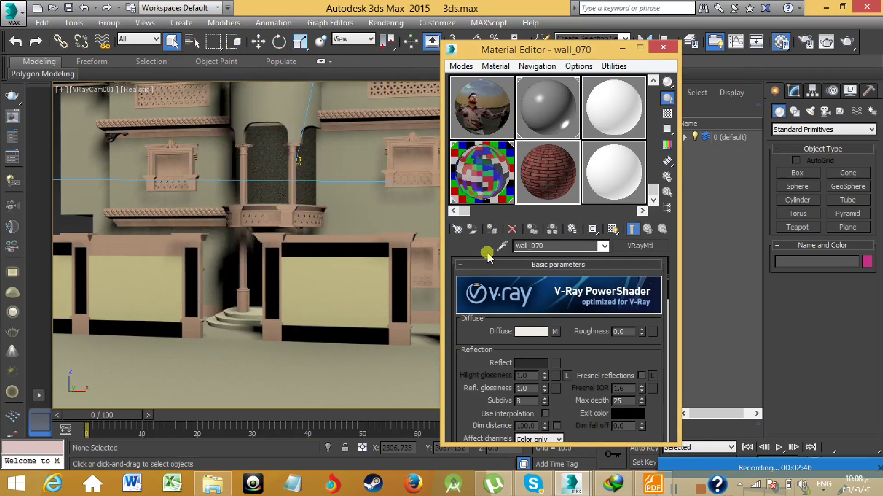
Select the two plain wall objects on the upper storeys at the outer corner of the house
middle_click_drag(386, 245, 343, 290)
scroll(339, 233, "up", 3)
middle_click_drag(339, 233, 273, 200)
left_click(211, 203)
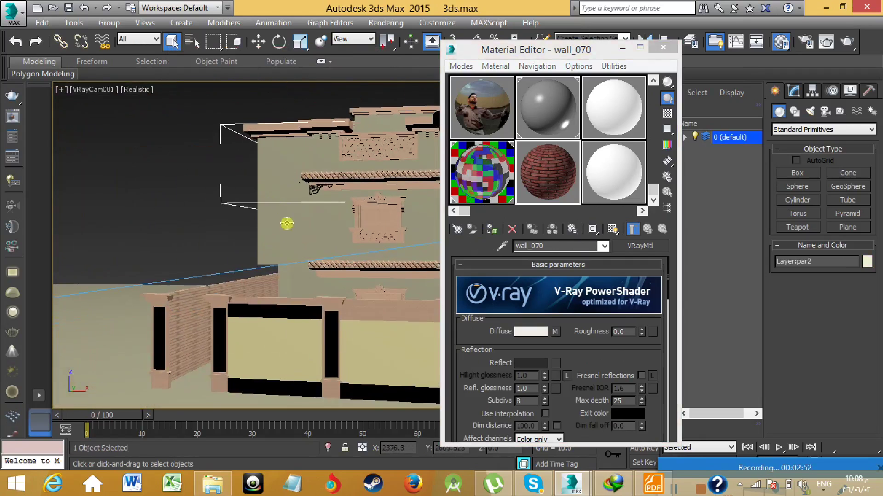
left_click(279, 237)
middle_click_drag(366, 233, 179, 187)
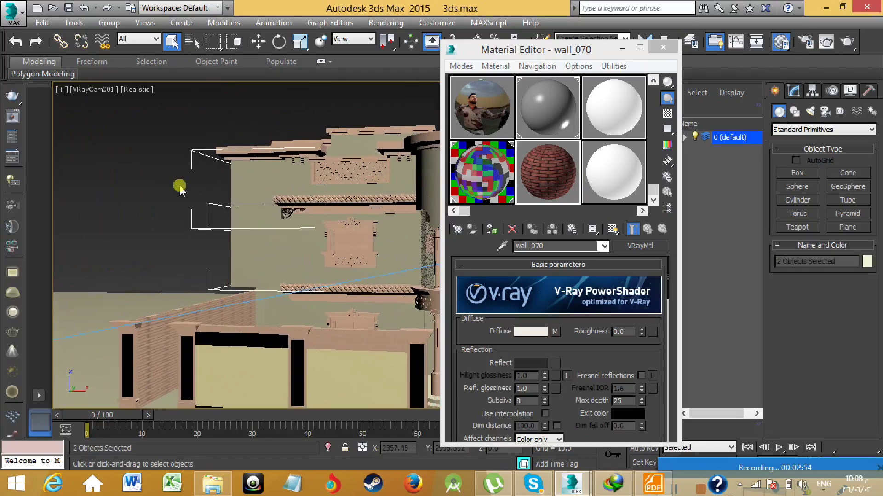
left_click(237, 196)
left_click(234, 258, "ctrl")
middle_click_drag(258, 254, 312, 249)
Switch the VRayCam001 viewport to the Perspective view, with the selected corner walls in close-up
left_click(106, 94)
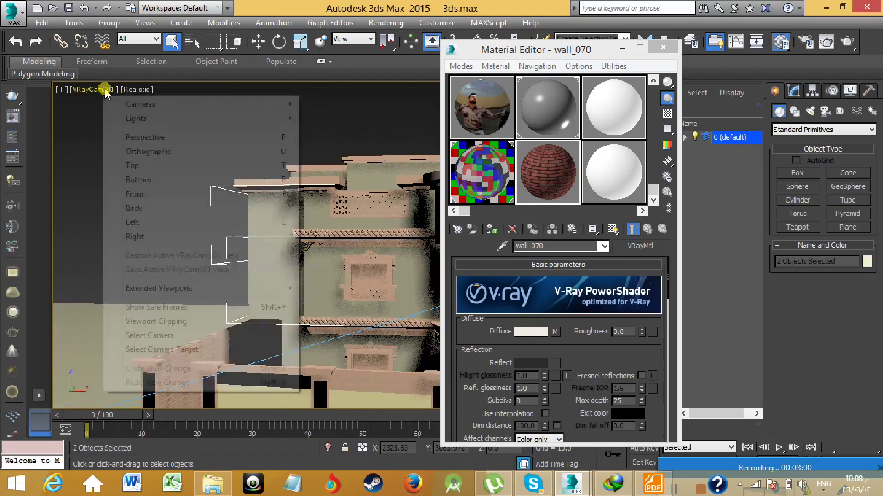
left_click(154, 137)
scroll(269, 236, "up", 5)
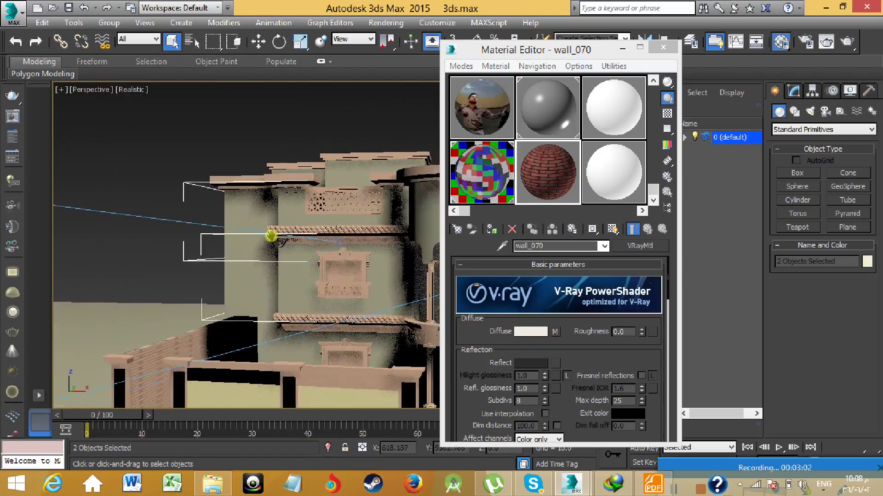
scroll(270, 233, "down", 2)
scroll(299, 231, "up", 1)
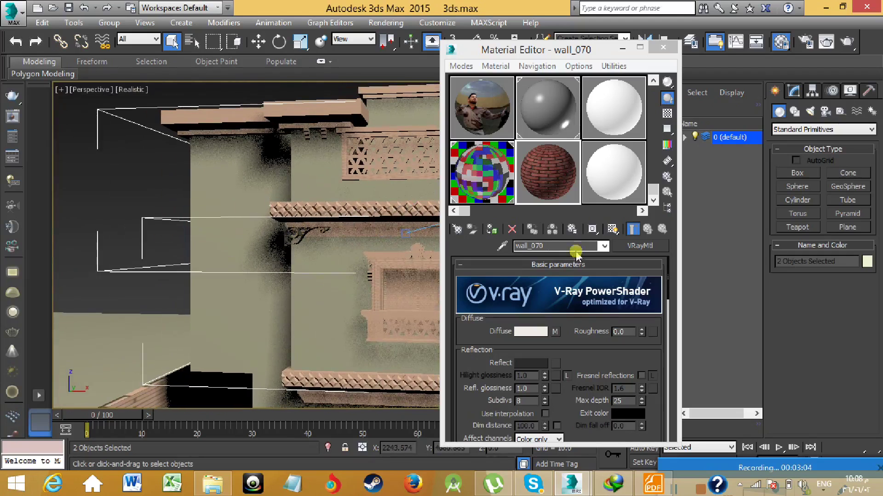
Assign the wall_070 brick material to the two selected walls and show its texture shaded in the viewport
left_click(502, 229)
left_click(543, 175)
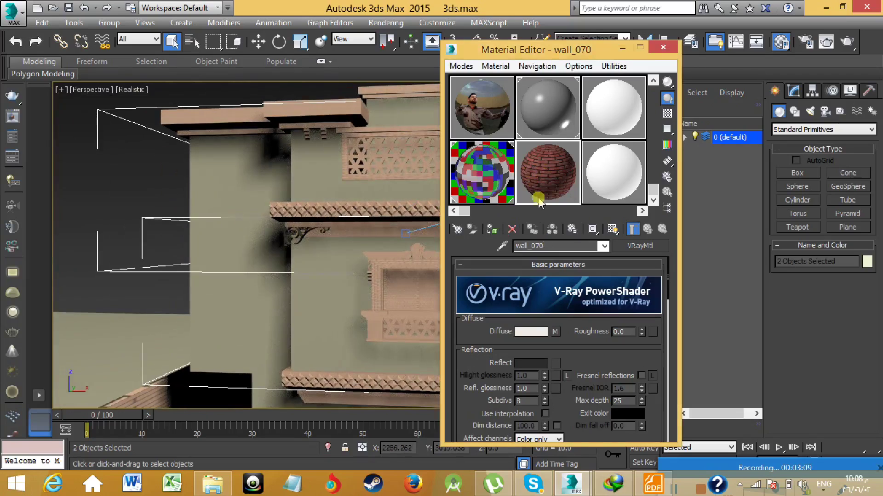
left_click(493, 229)
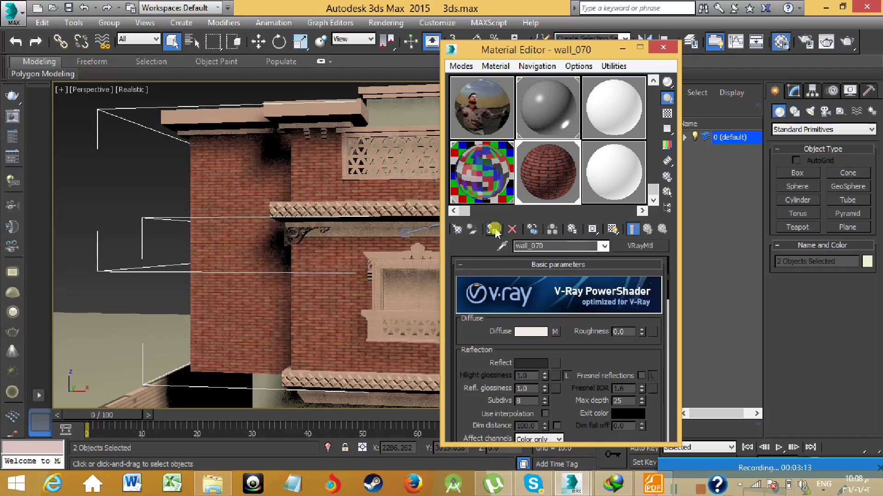
left_click(615, 231)
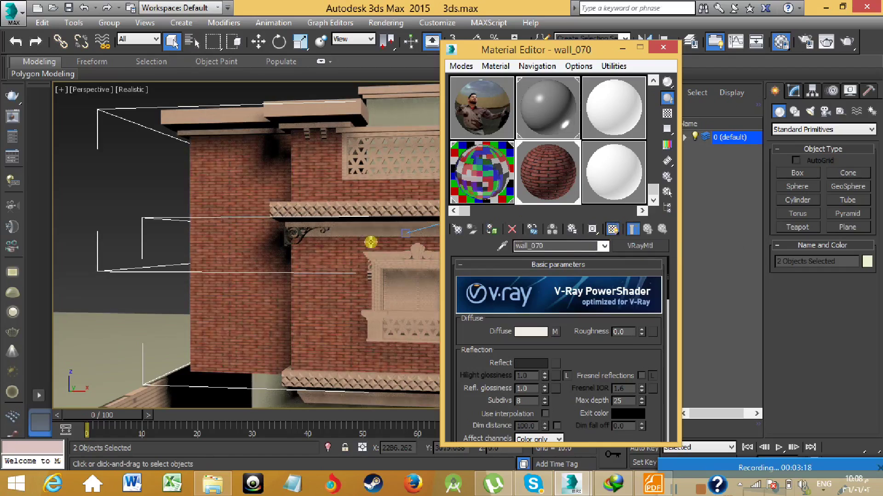
scroll(278, 252, "down", 3)
mouse_move(278, 253)
middle_mouse_down()
mouse_move(288, 203)
mouse_move(300, 250)
mouse_move(289, 258)
middle_mouse_up()
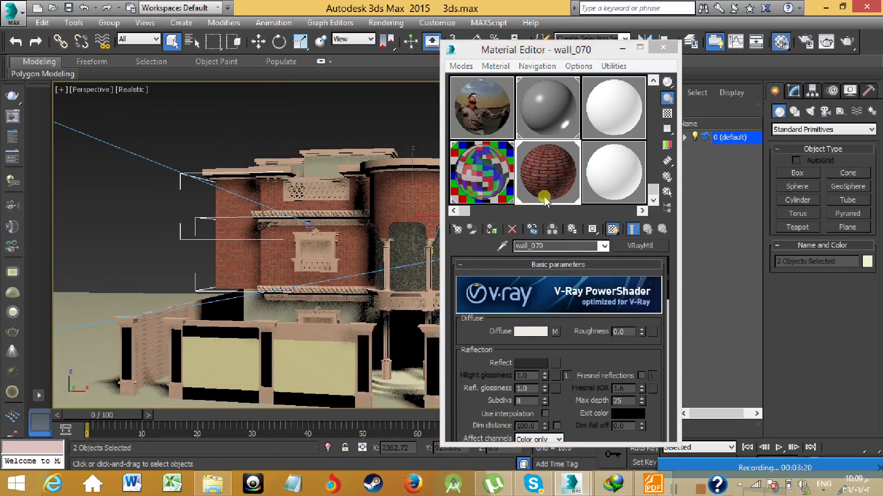
Open the material choices for the unused 21 - Default sample slot and look through the wall materials
left_click(597, 165)
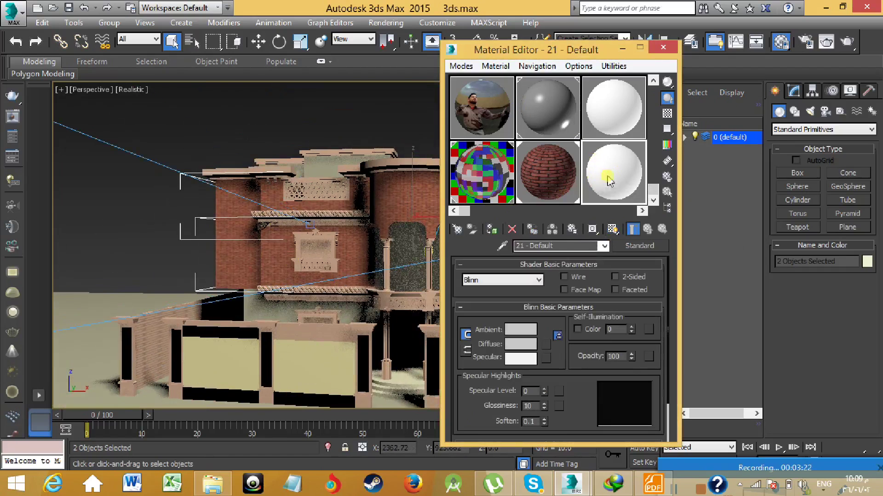
left_click(616, 247)
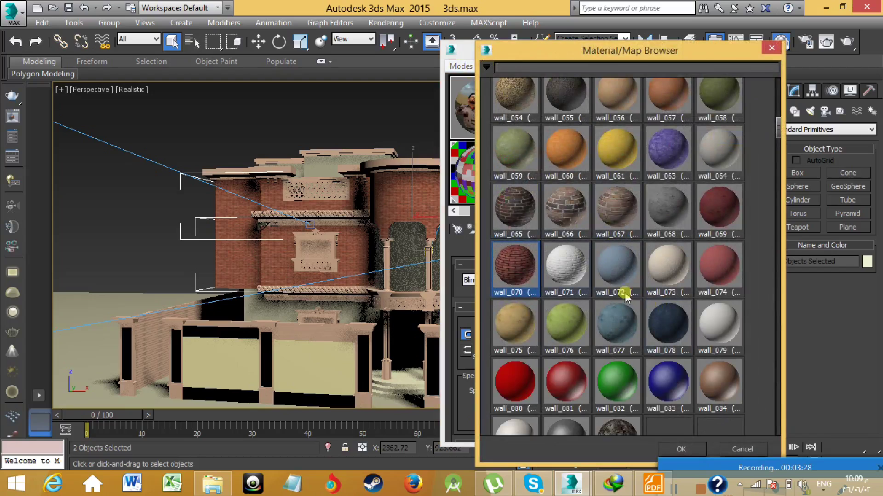
scroll(626, 294, "down", 5)
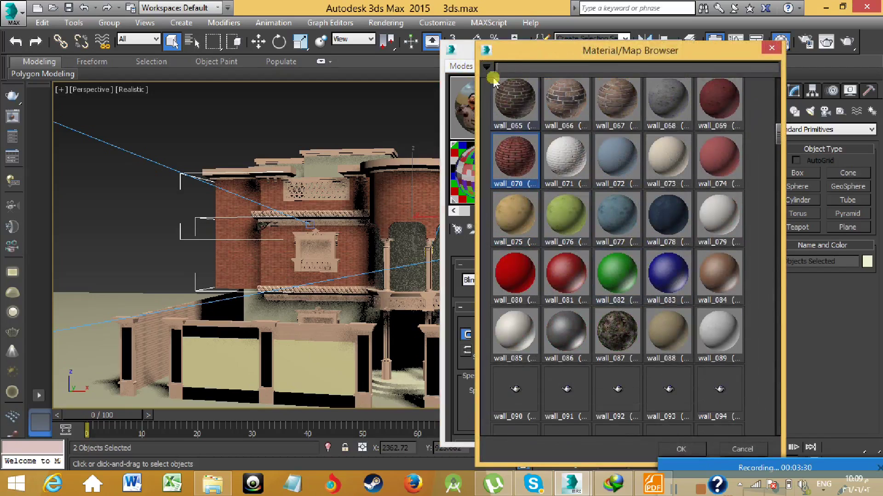
Load the AS_vray_v1_ceramic.mat library from the Archshaders folder in matlibs of the 3ds Max 2015 installation
left_click(486, 67)
left_click(507, 90)
left_click(527, 91)
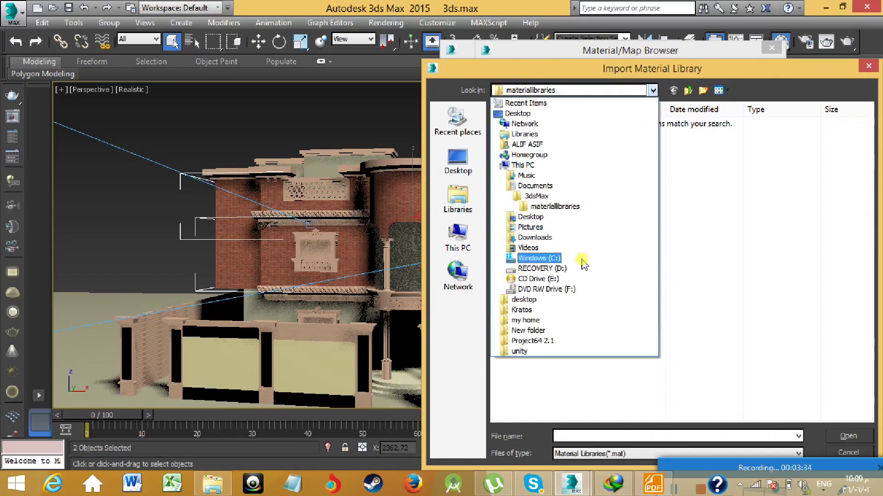
left_click(581, 258)
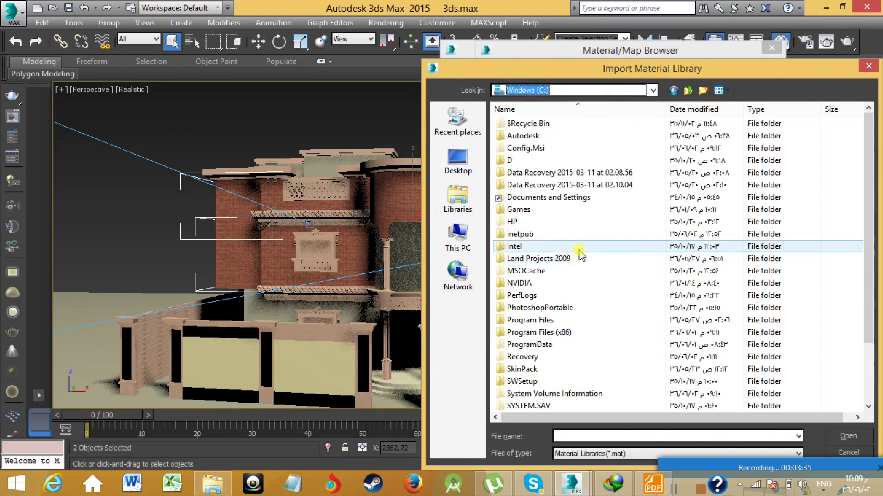
double_click(554, 320)
double_click(539, 149)
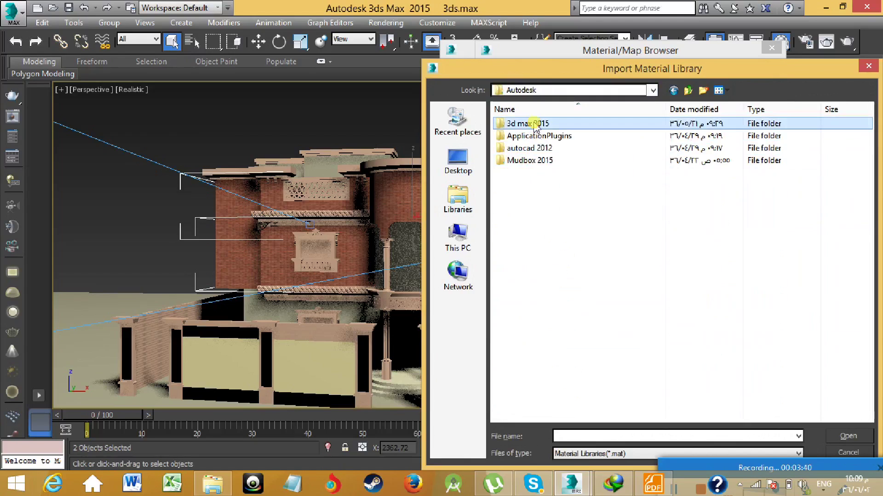
double_click(535, 124)
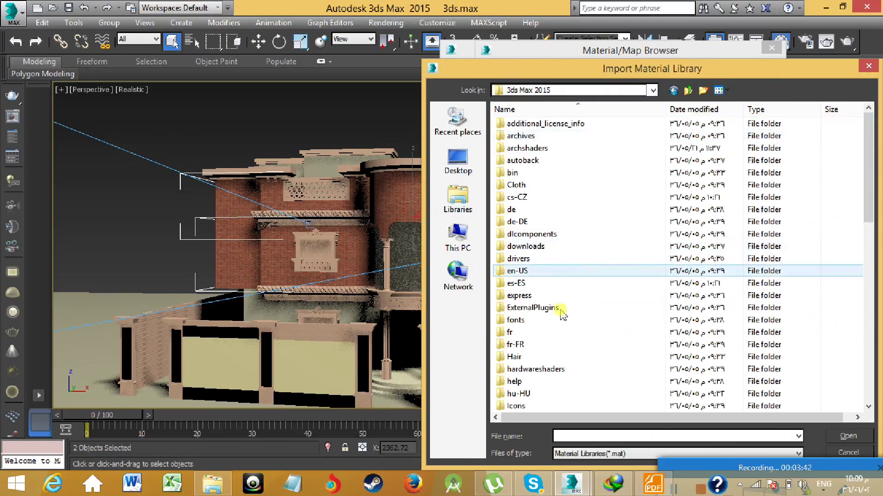
key("m")
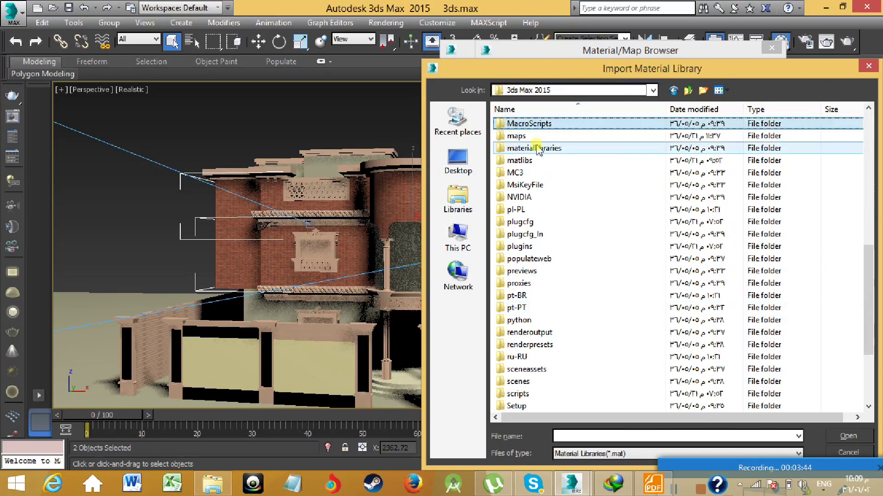
double_click(519, 160)
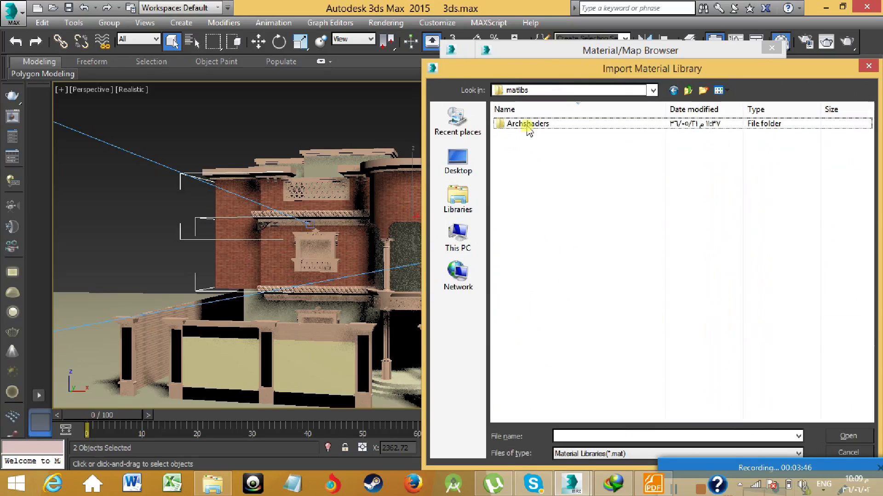
double_click(529, 125)
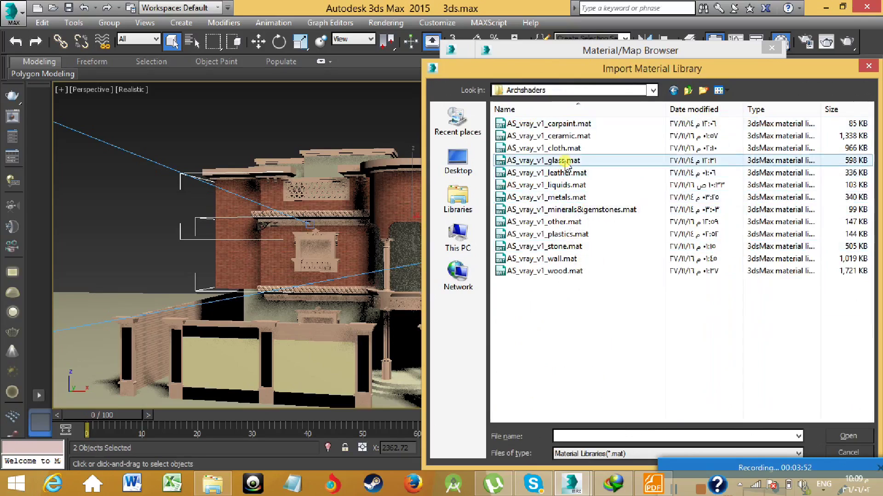
double_click(562, 136)
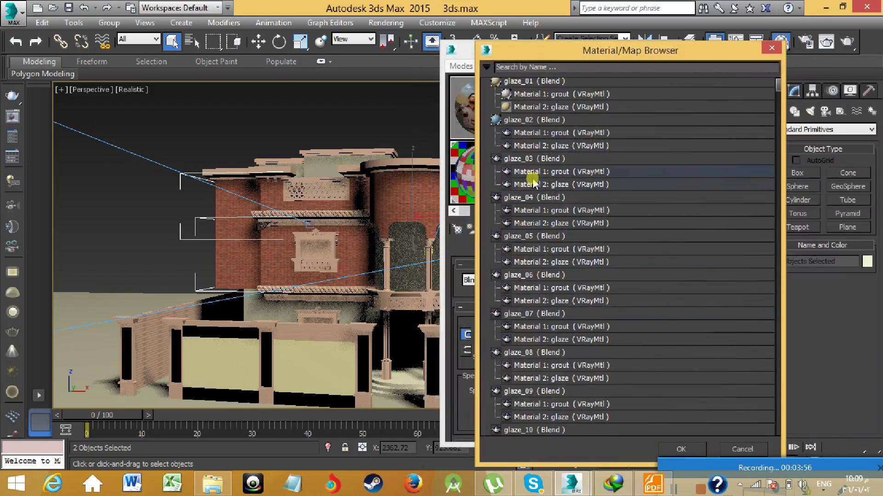
Display the ceramic library as medium icons and choose glaze_03 for the current slot, keeping the old material as sub-material
scroll(495, 151, "up", 1)
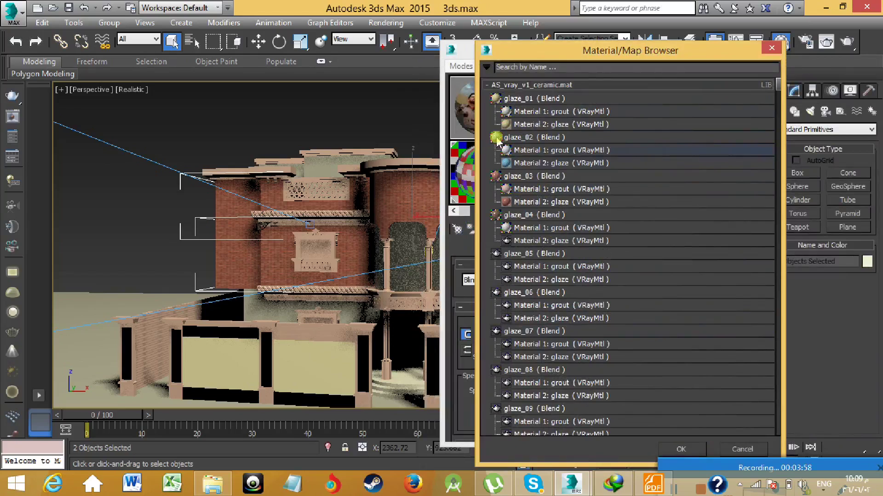
right_click(489, 84)
mouse_move(539, 120)
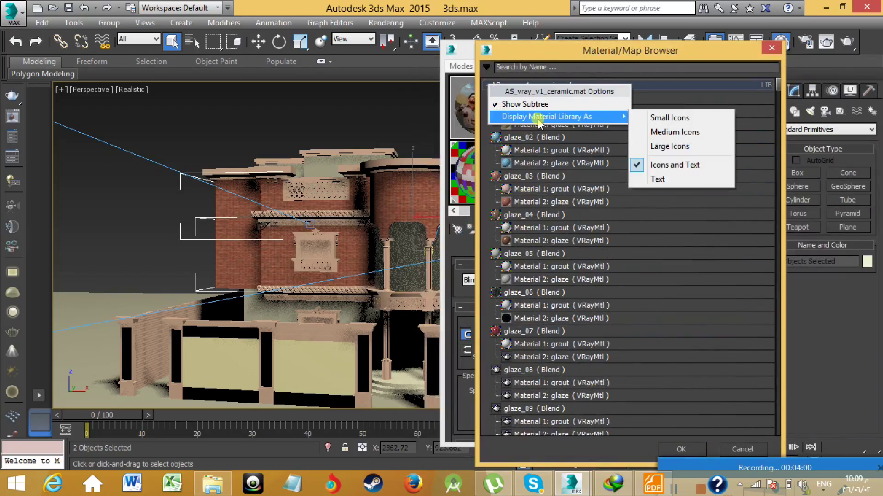
left_click(678, 133)
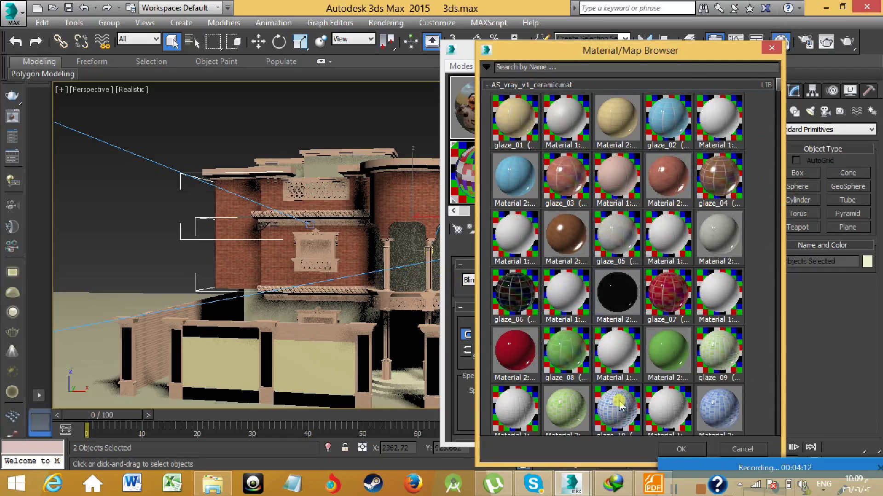
double_click(568, 172)
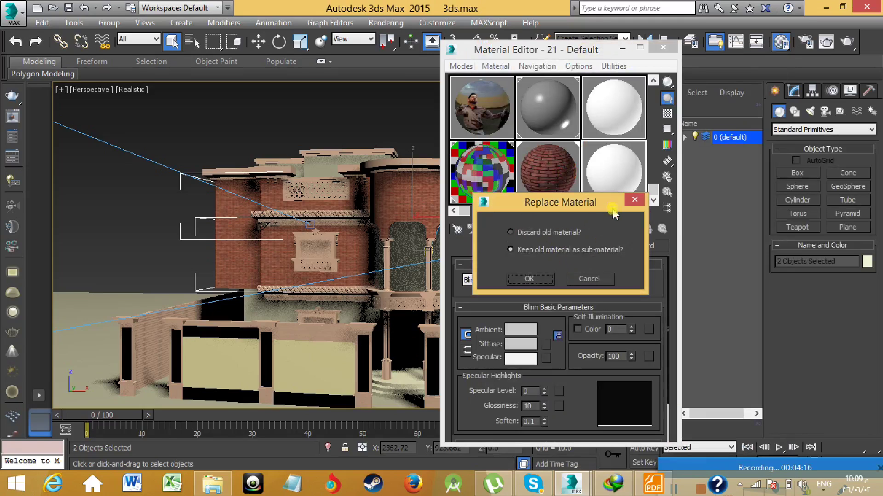
left_click(528, 279)
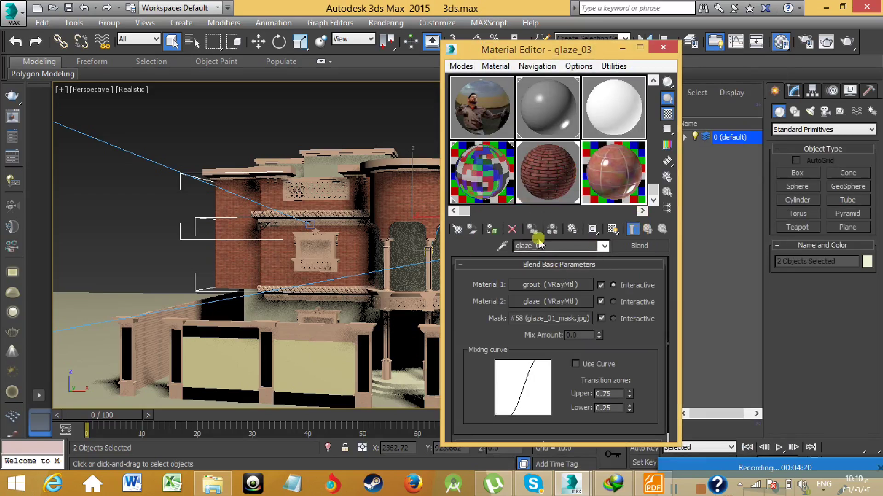
Assign the glaze_03 material to the cream panels of the front boundary wall and show it in the viewport
scroll(376, 239, "up", 5)
scroll(376, 239, "down", 5)
middle_click_drag(311, 236, 264, 249)
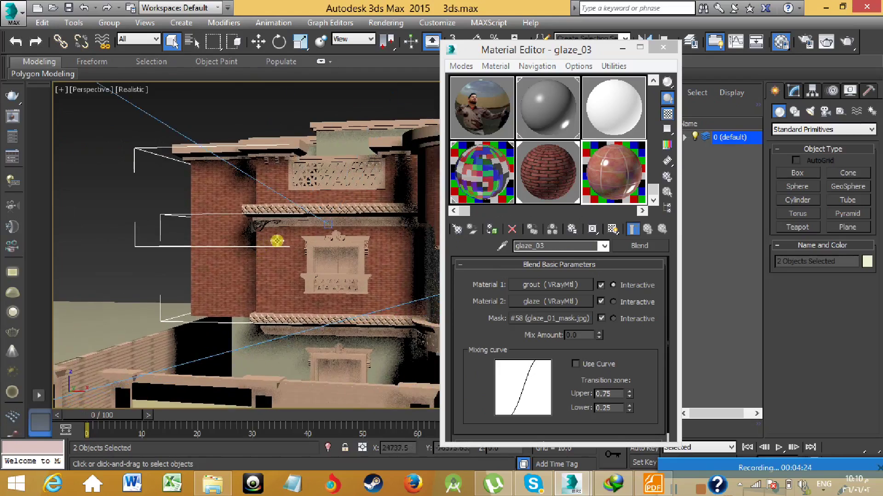
middle_click_drag(318, 233, 302, 266)
middle_click_drag(331, 197, 375, 167)
left_click(333, 276)
mouse_move(350, 269)
middle_mouse_down()
mouse_move(313, 290)
mouse_move(351, 285)
middle_mouse_up()
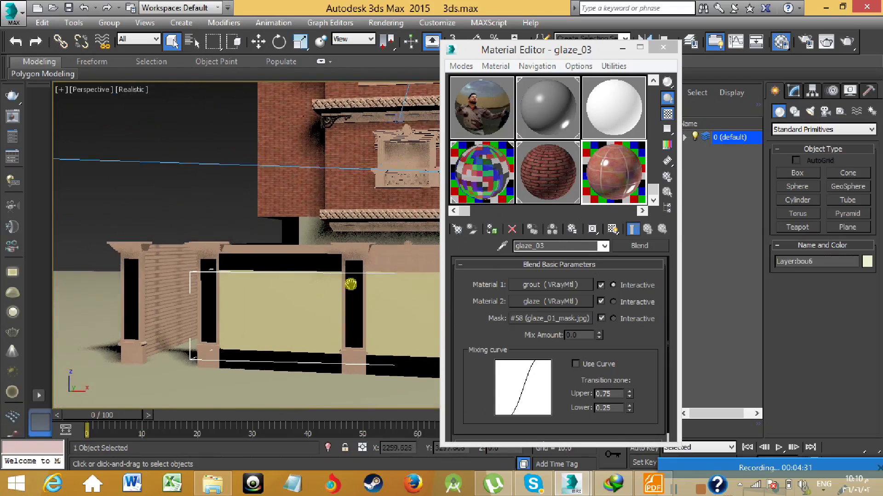
left_click(493, 229)
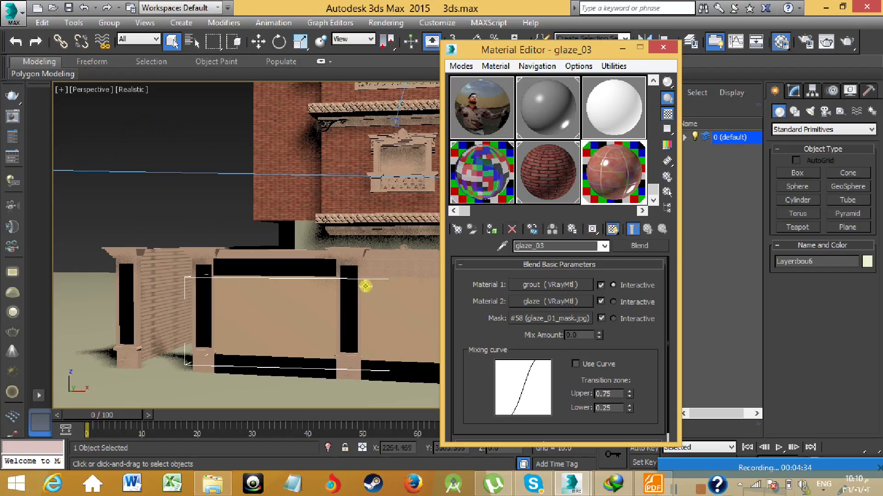
Examine the applied materials on the boundary wall and the brick texture on the corner walls from near and far
scroll(339, 291, "up", 3)
scroll(339, 291, "down", 3)
middle_click_drag(311, 291, 350, 260)
scroll(364, 238, "up", 3)
scroll(364, 239, "down", 3)
scroll(351, 256, "up", 3)
scroll(346, 256, "down", 4)
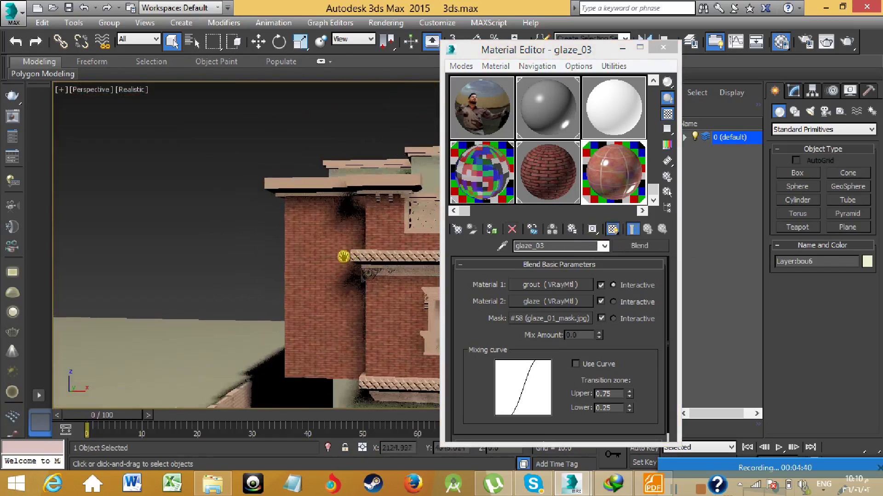
scroll(344, 255, "up", 4)
middle_click_drag(368, 227, 230, 244)
scroll(306, 199, "down", 5)
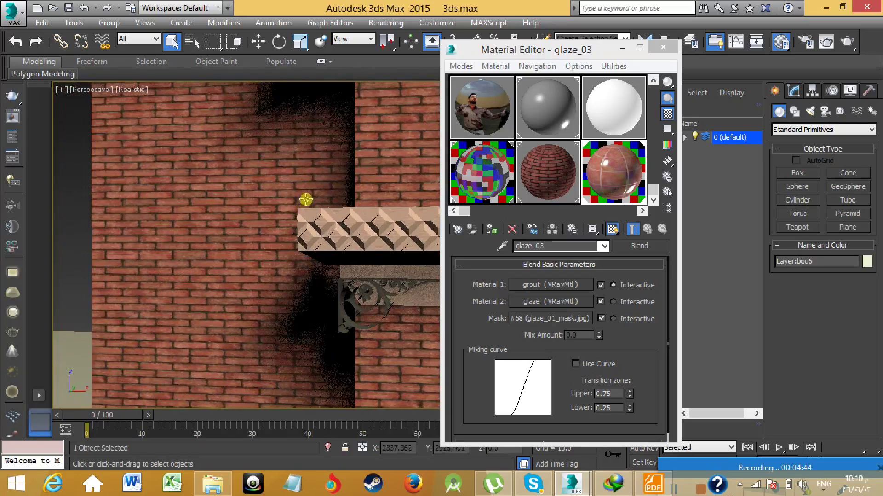
middle_click_drag(303, 230, 299, 232)
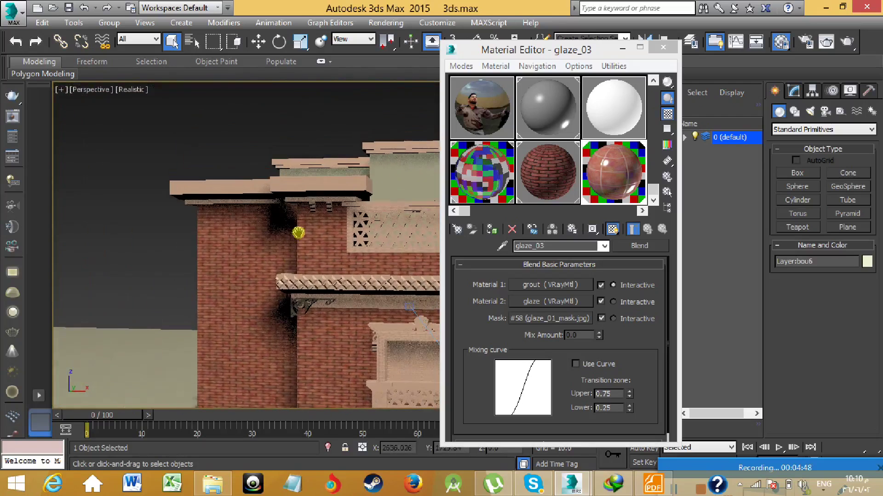
scroll(288, 236, "up", 1)
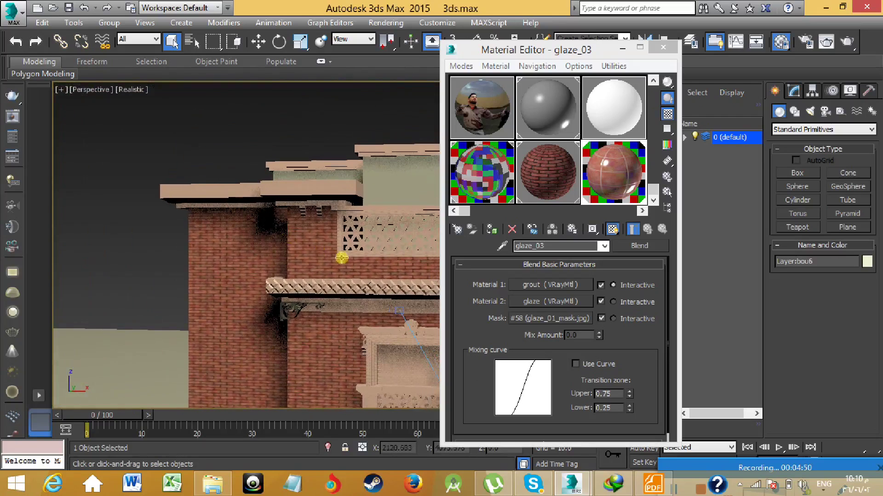
middle_click_drag(342, 258, 305, 274)
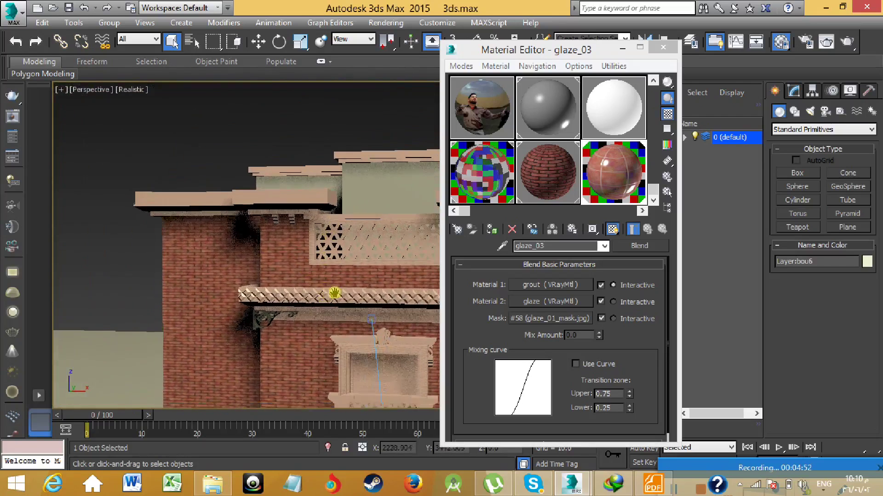
scroll(351, 286, "up", 3)
scroll(351, 286, "down", 5)
middle_click_drag(278, 277, 322, 282)
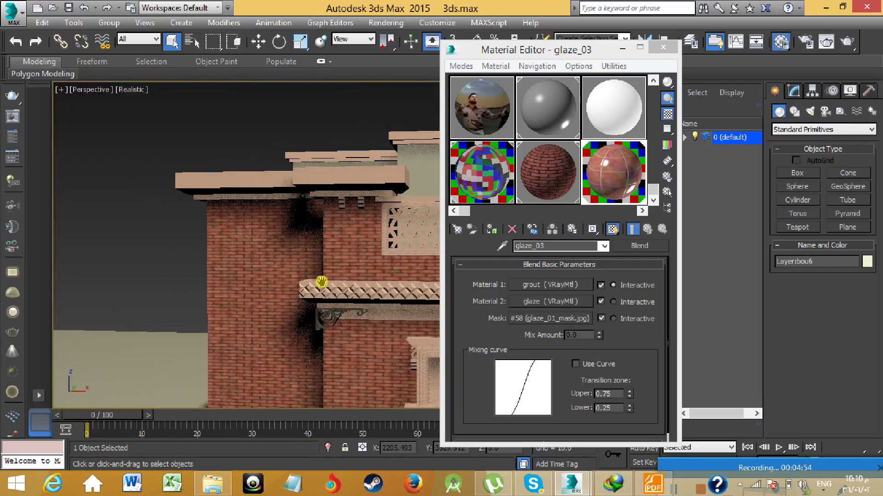
scroll(354, 255, "up", 4)
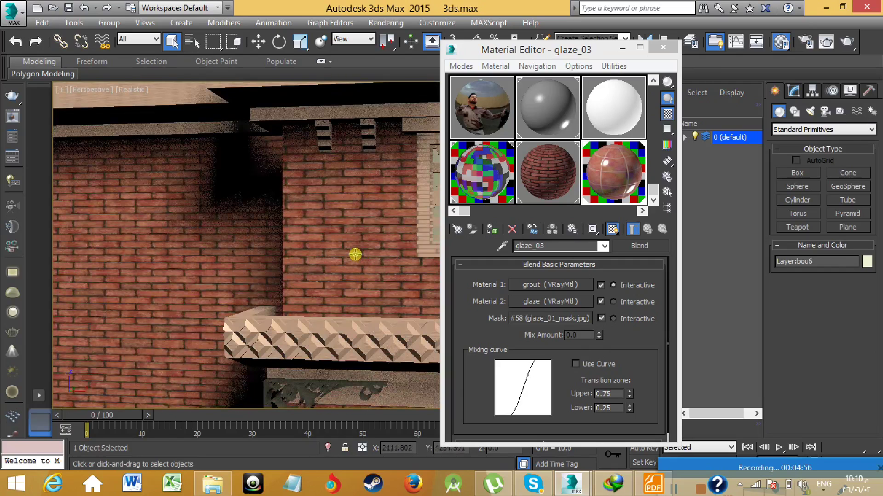
middle_click_drag(354, 268, 368, 256)
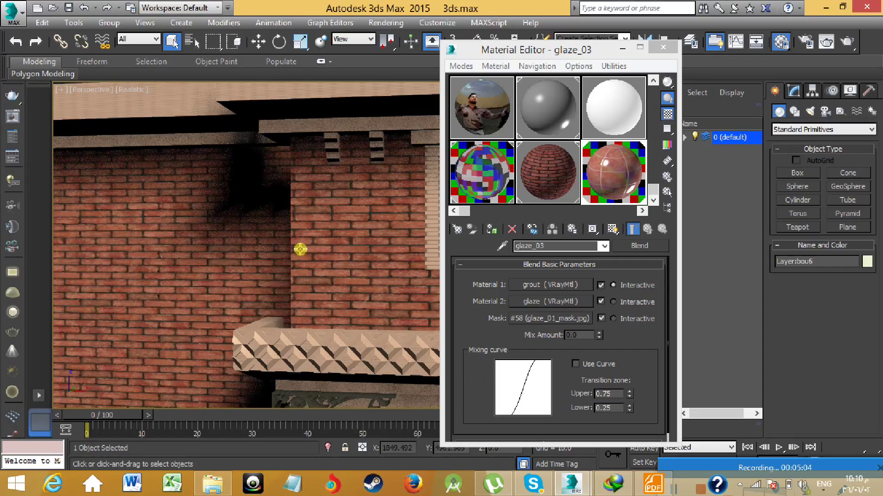
middle_click_drag(300, 249, 356, 242)
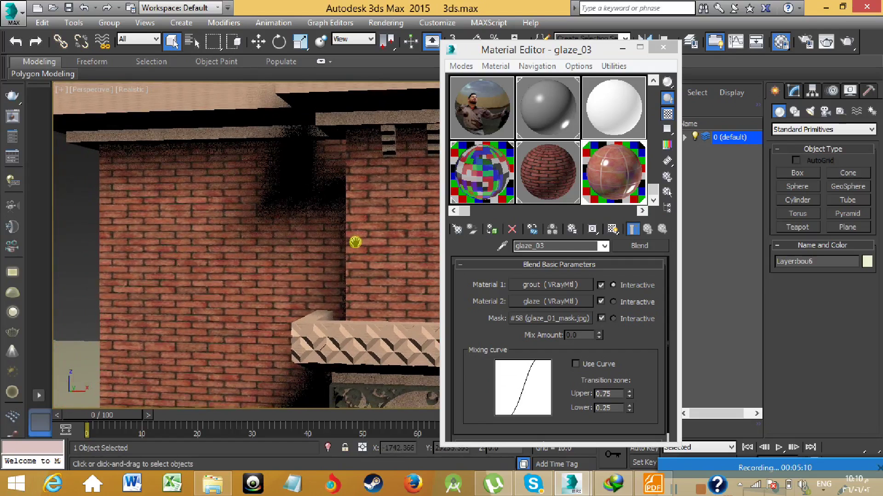
scroll(380, 246, "up", 3)
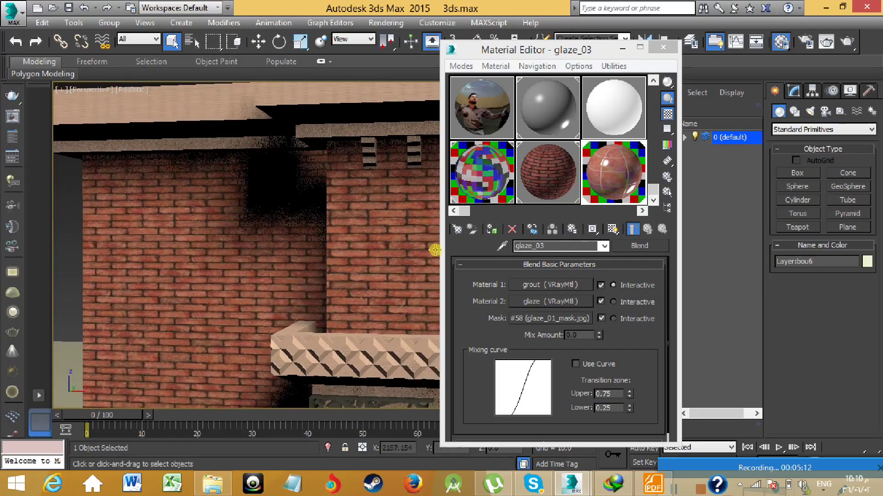